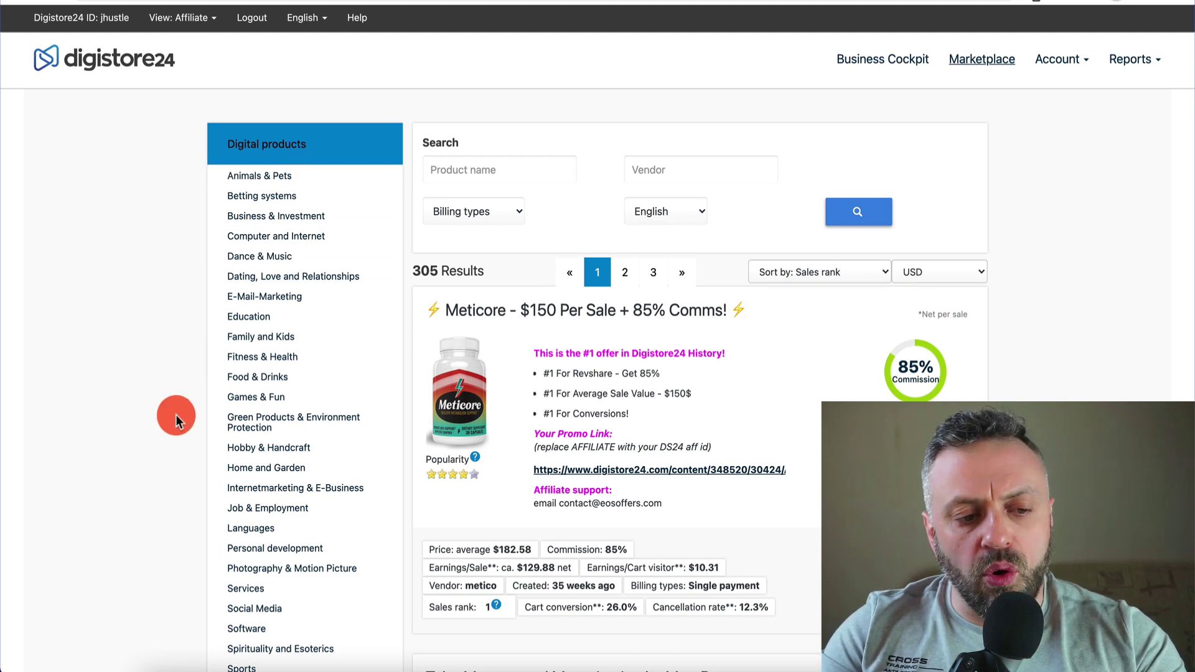
Step: Scroll the Digistore24 marketplace's 305 digital products, ranked by sales with Meticore first
scroll(175, 415, "down", 3)
scroll(176, 415, "up", 1)
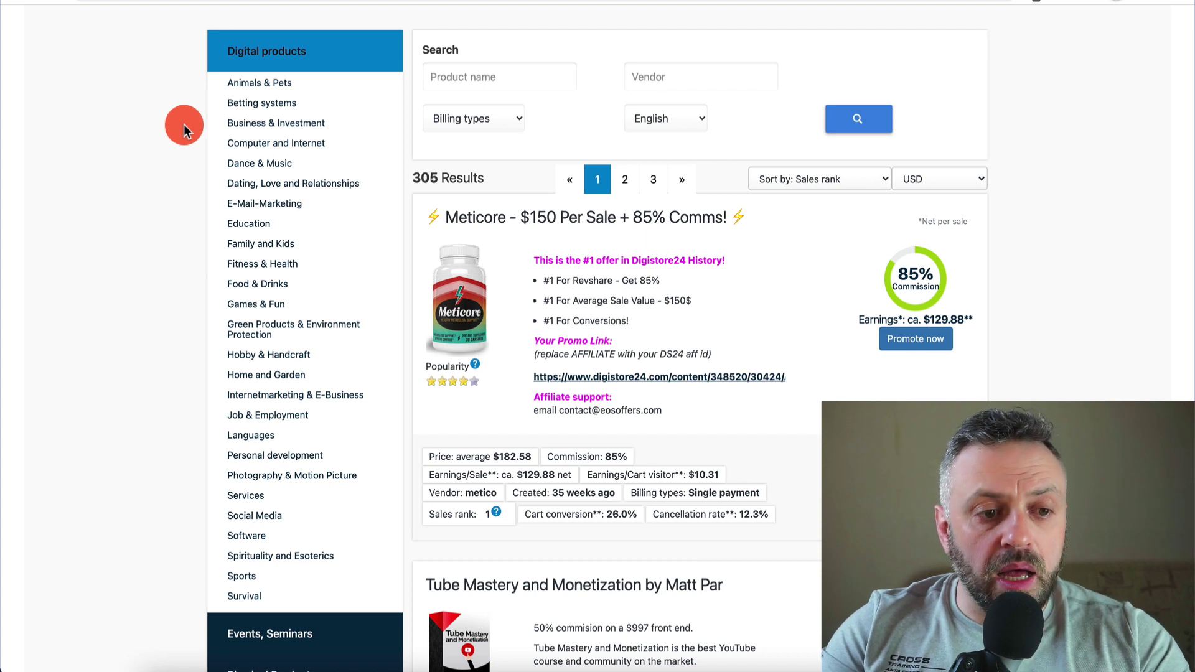
left_click(323, 137)
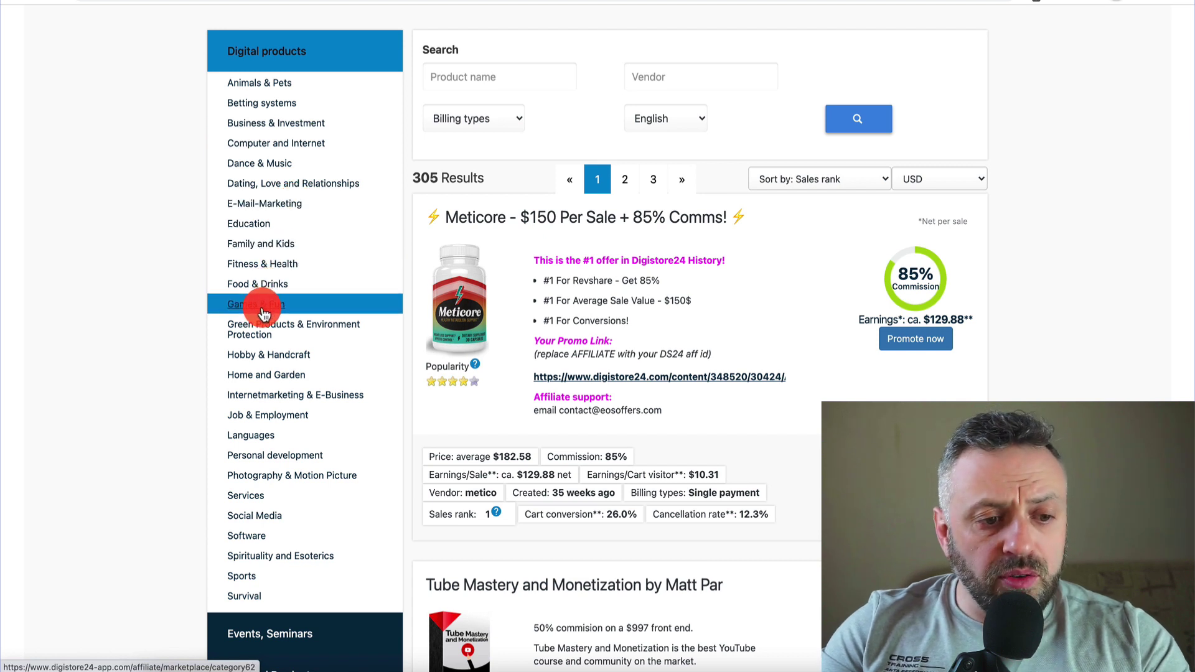
scroll(267, 392, "down", 2)
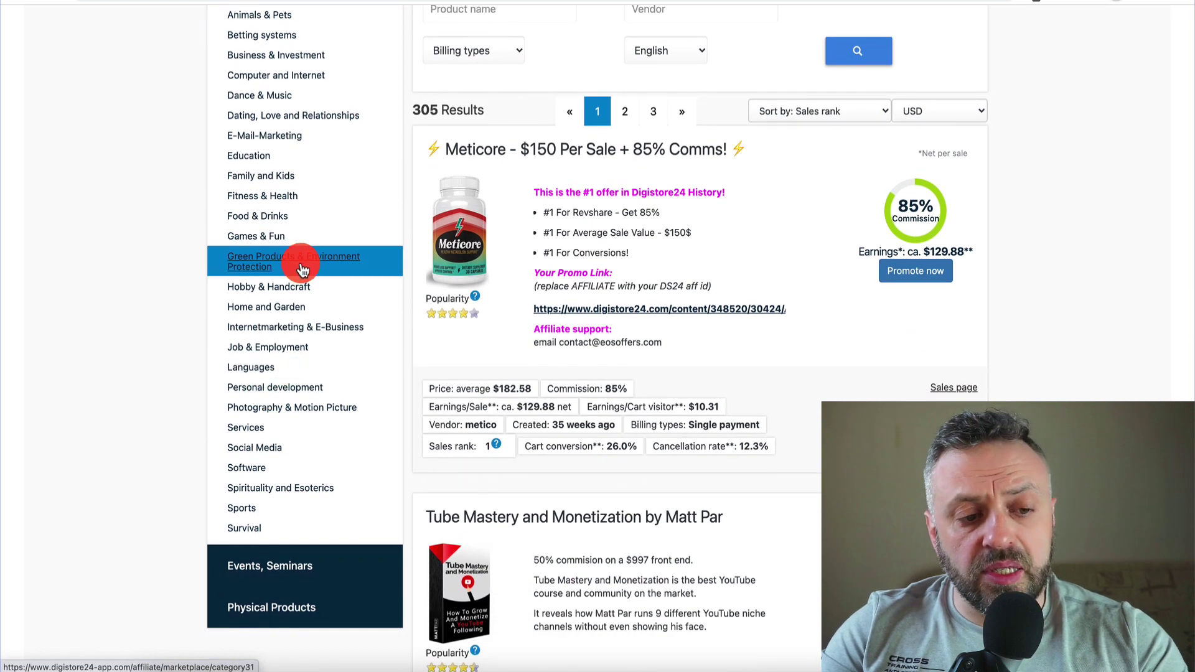
scroll(142, 255, "up", 2)
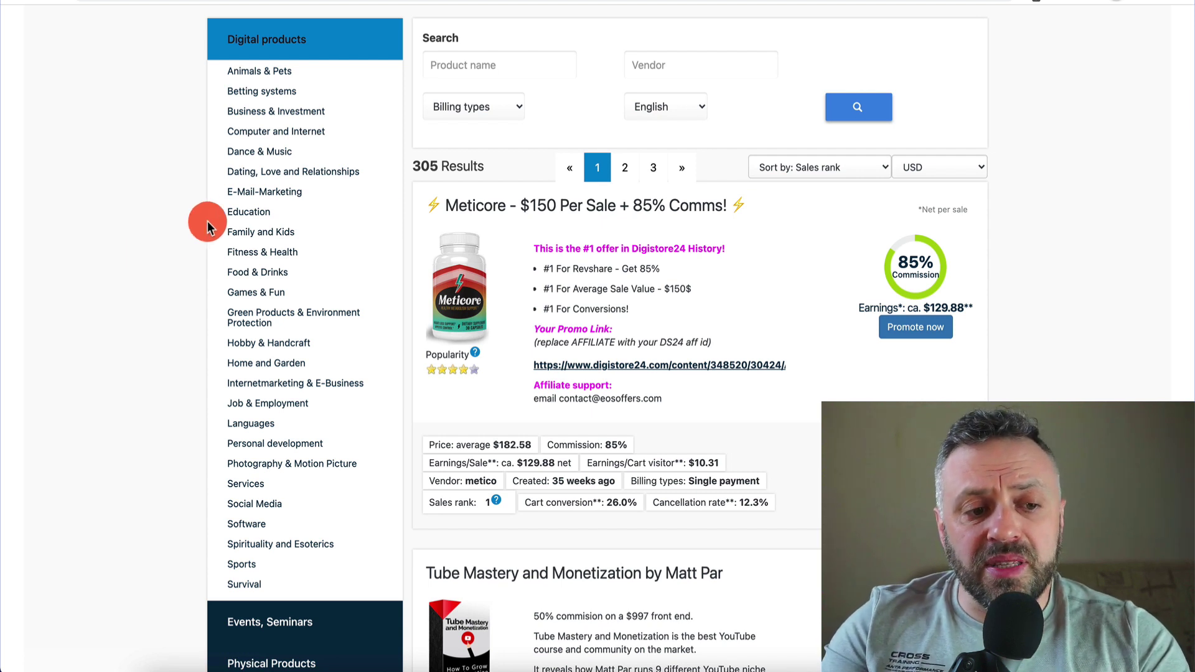
Step: Open Dating, Love and Relationships in a new tab and scroll through its 13 offers
right_click(270, 172)
left_click(285, 180)
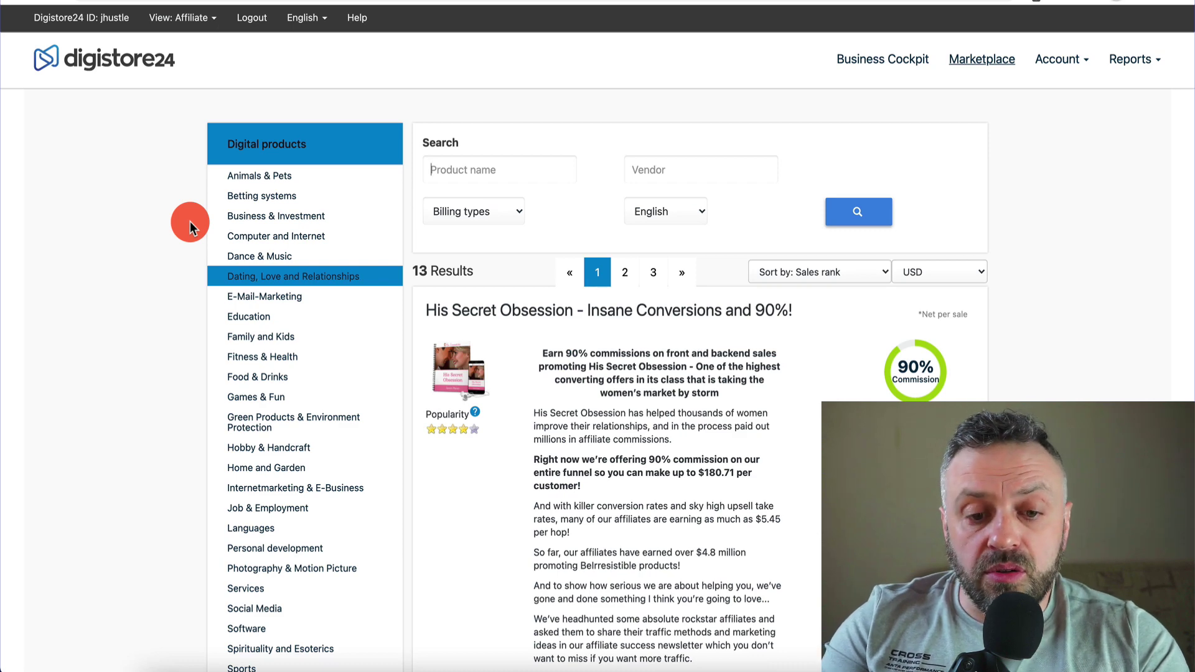
scroll(189, 221, "down", 3)
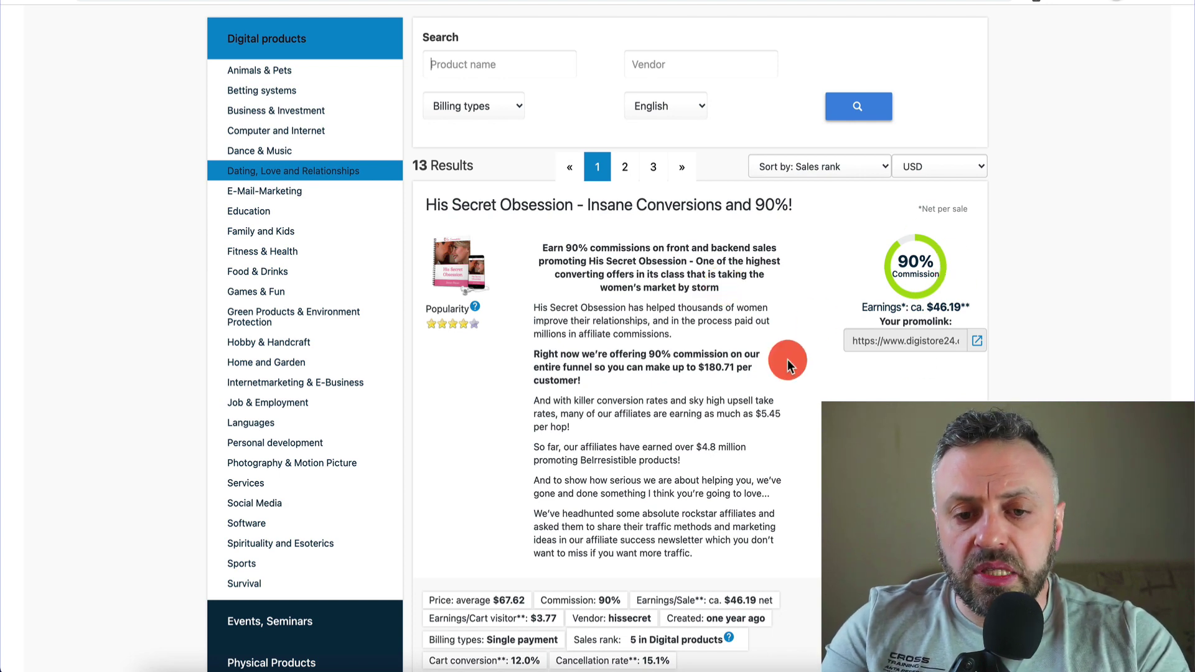
scroll(782, 366, "down", 2)
scroll(782, 366, "down", 3)
scroll(1100, 366, "down", 8)
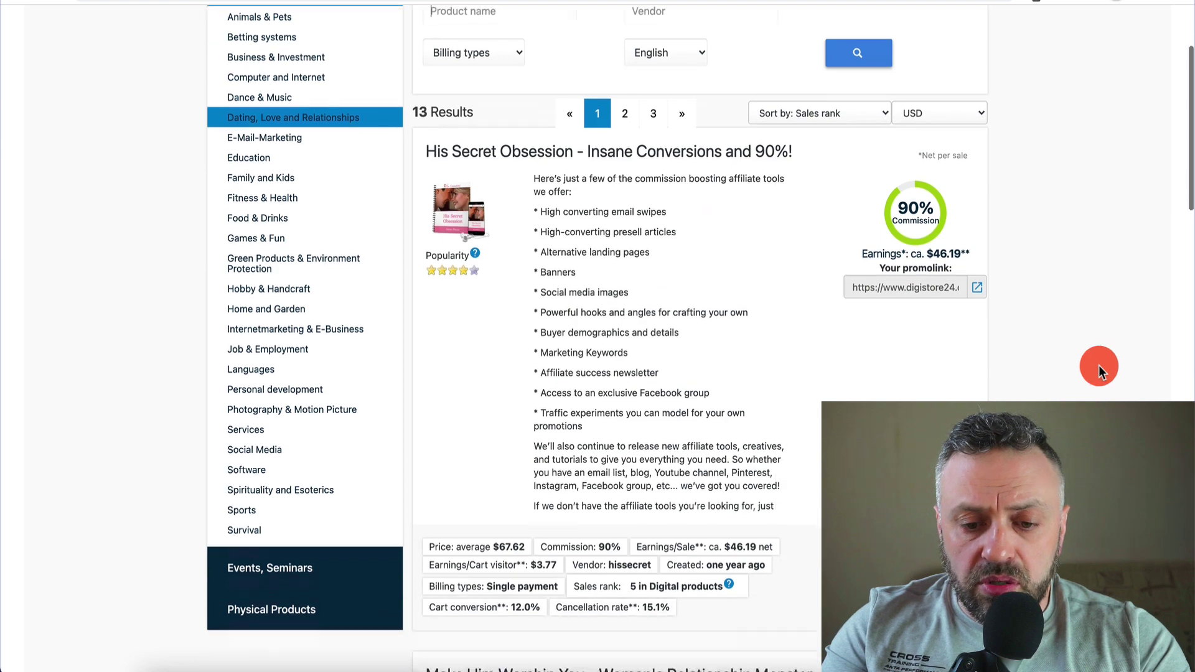
scroll(1100, 365, "down", 2)
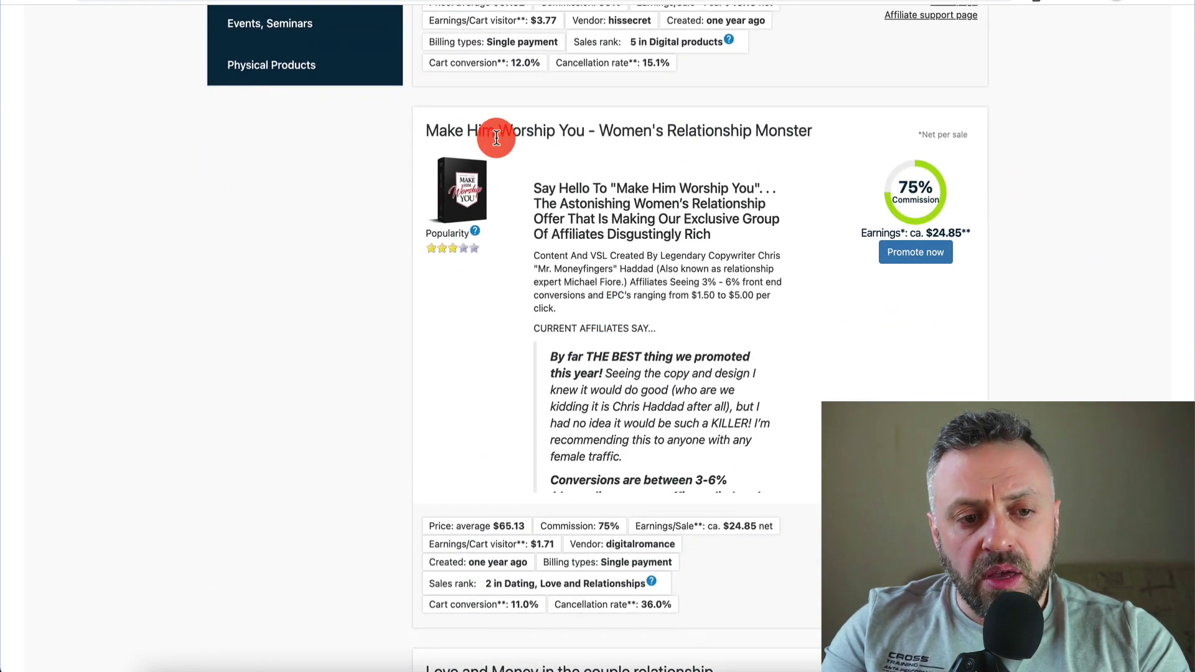
scroll(568, 130, "up", 8)
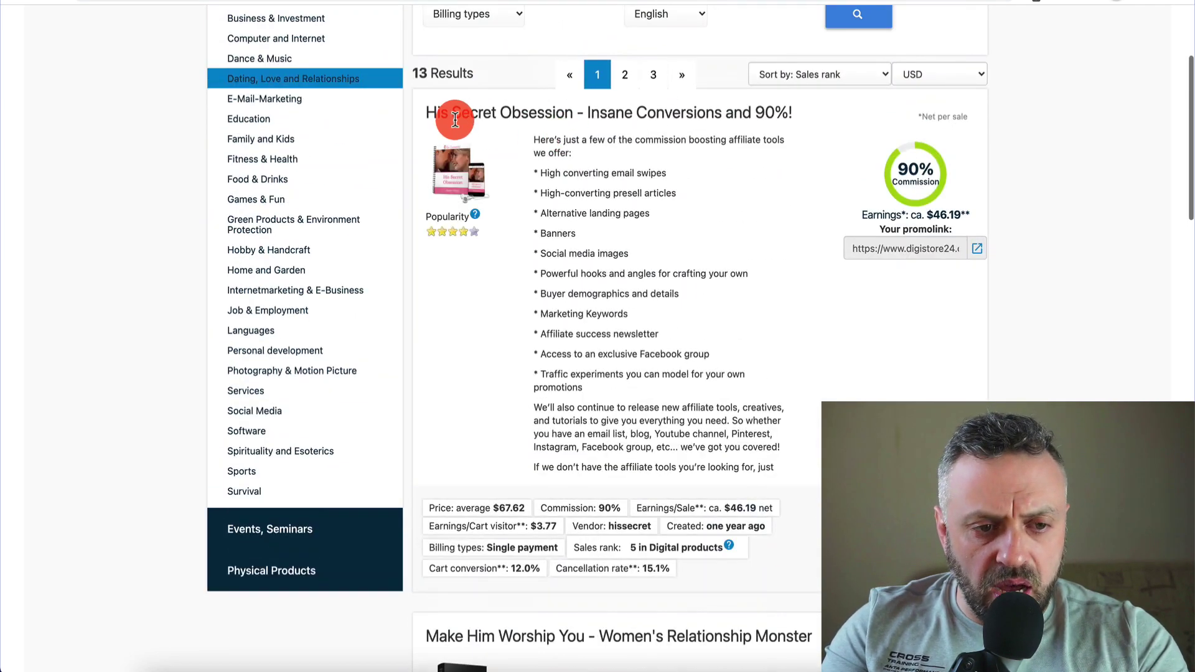
scroll(603, 163, "down", 5)
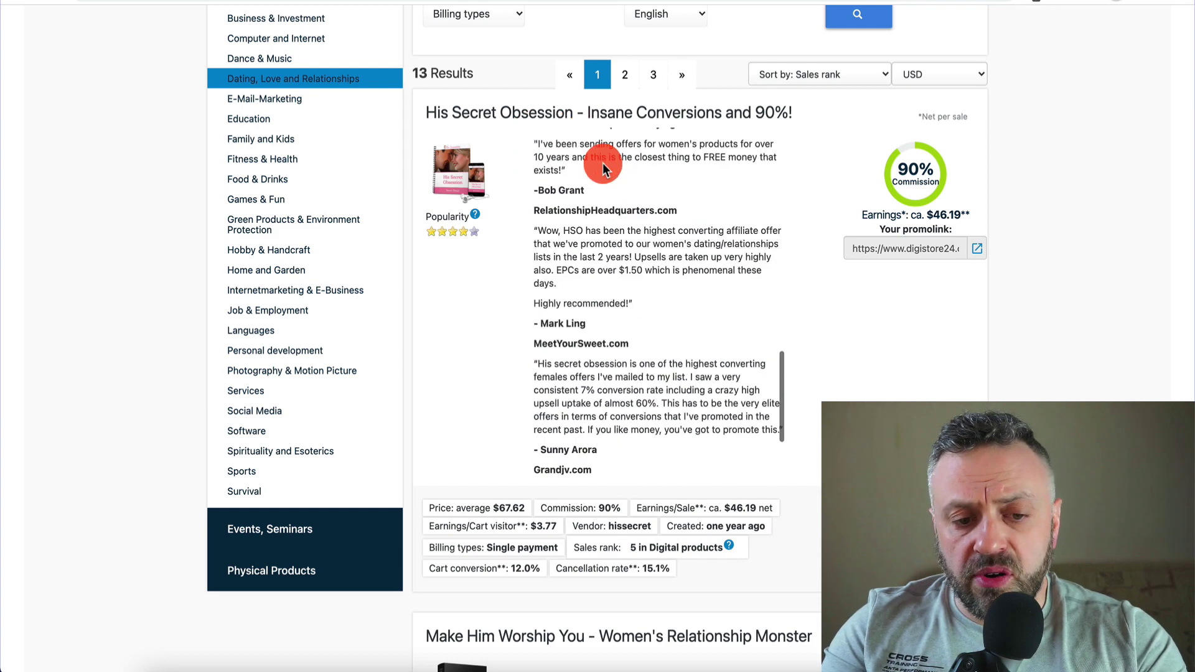
scroll(483, 328, "down", 7)
scroll(480, 333, "down", 1)
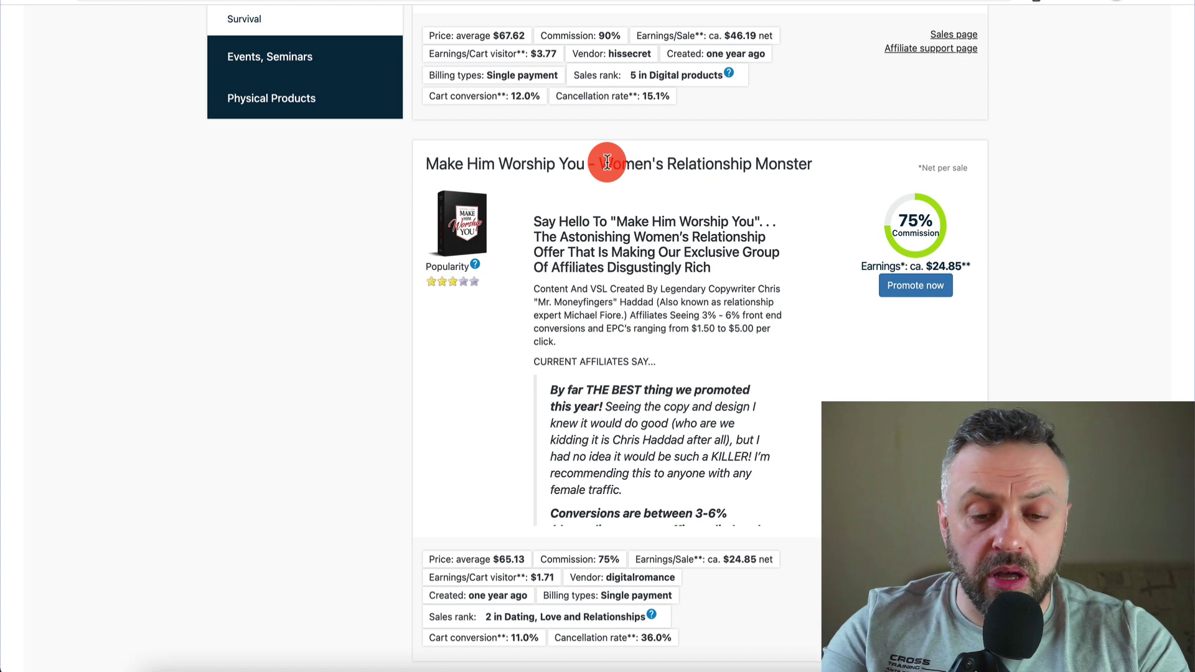
scroll(1060, 271, "down", 10)
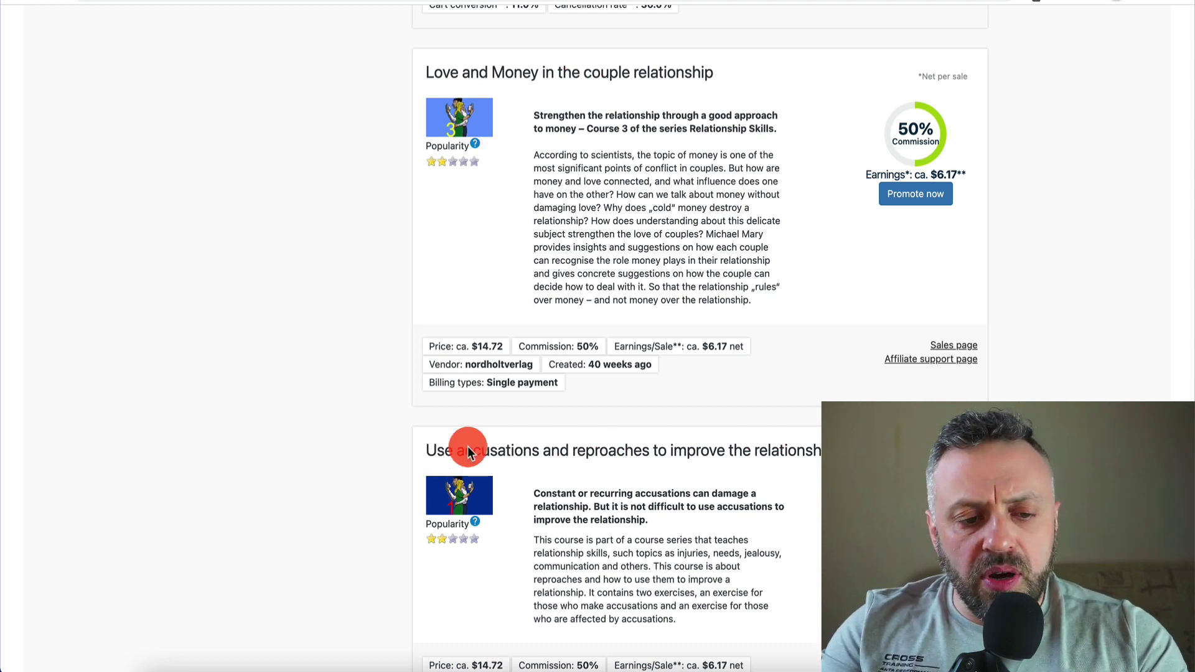
left_click_drag(425, 447, 744, 480)
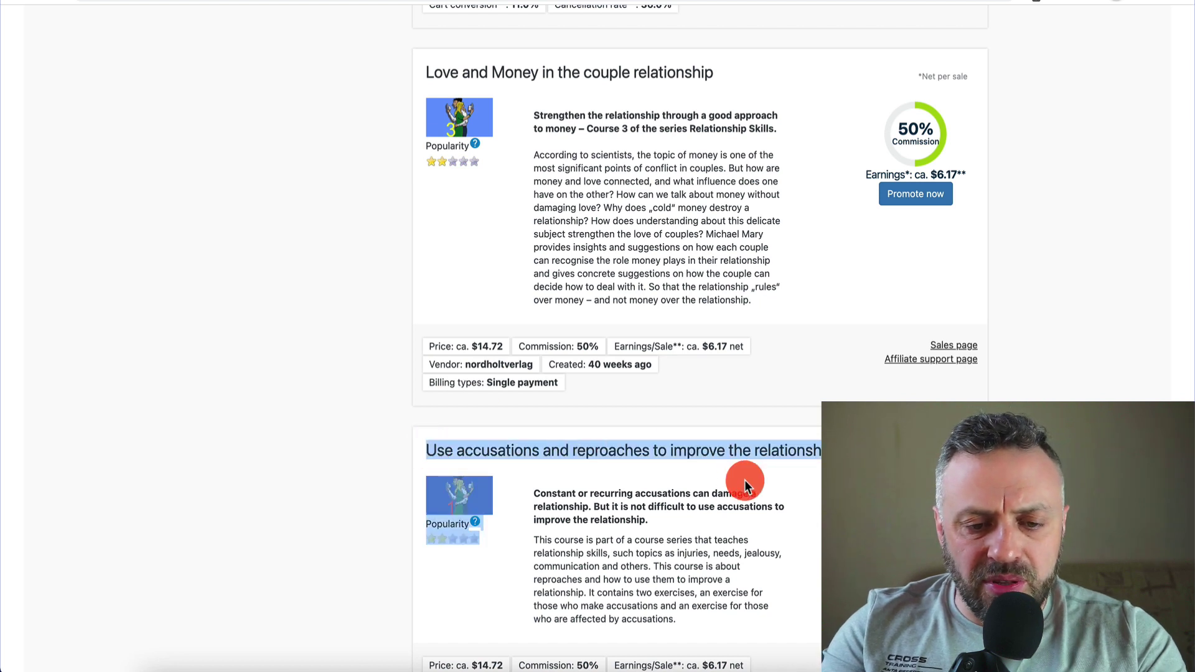
left_click(809, 439)
triple_click(818, 439)
left_click(502, 528)
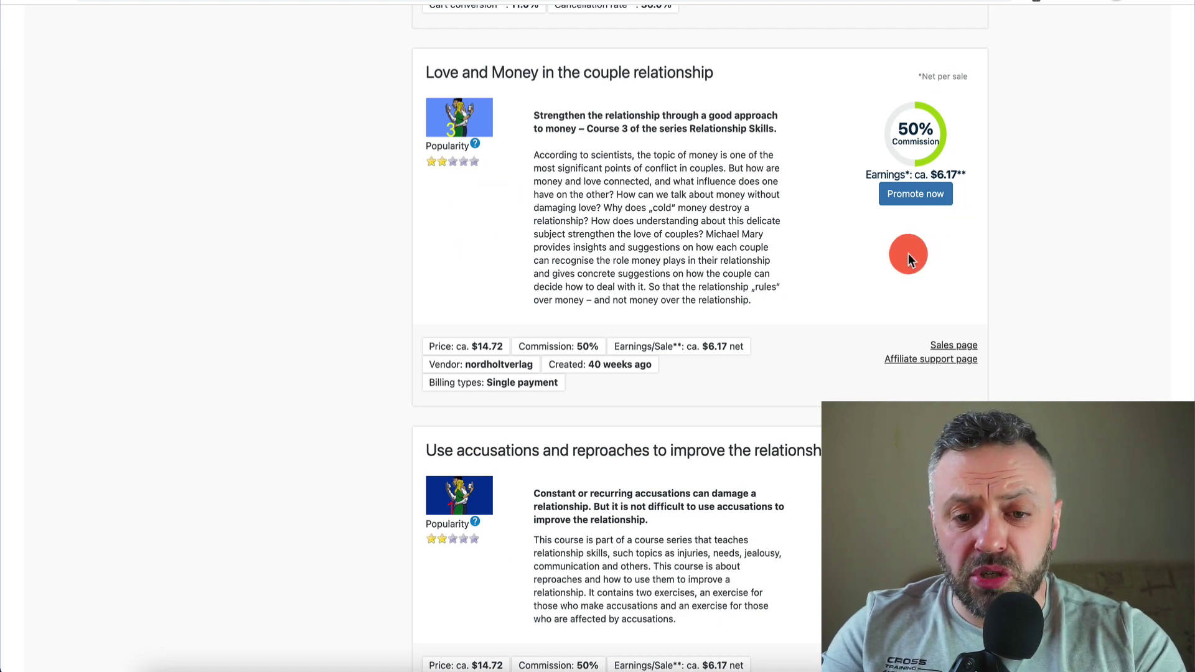
scroll(1017, 218, "up", 10)
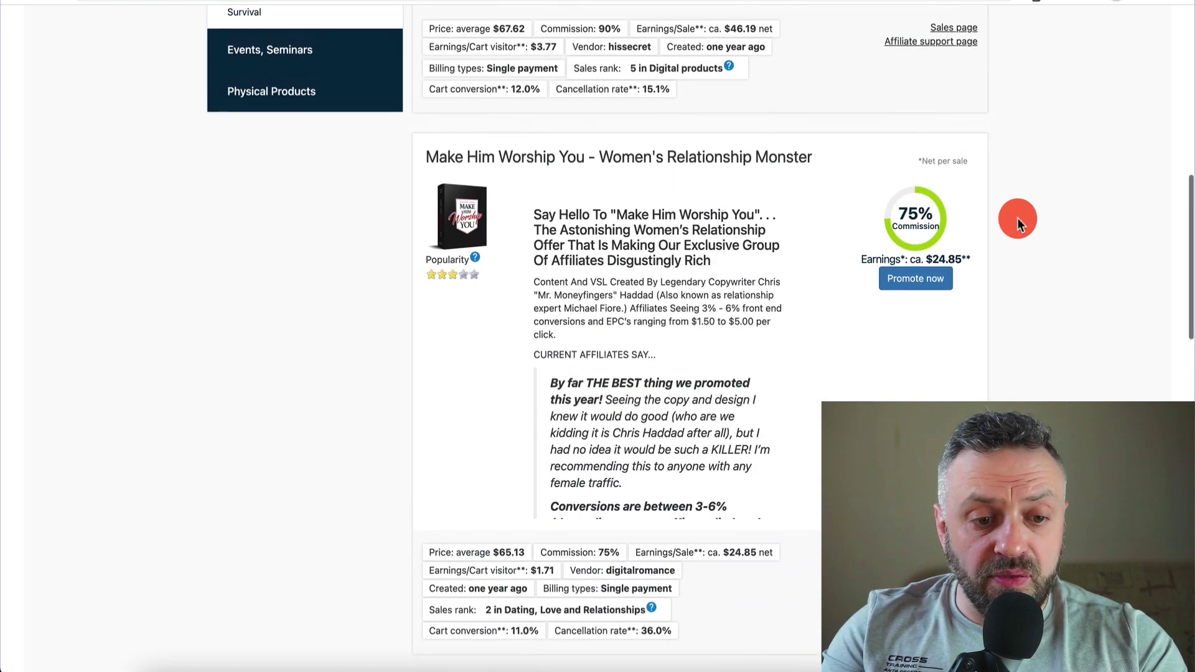
scroll(490, 275, "up", 10)
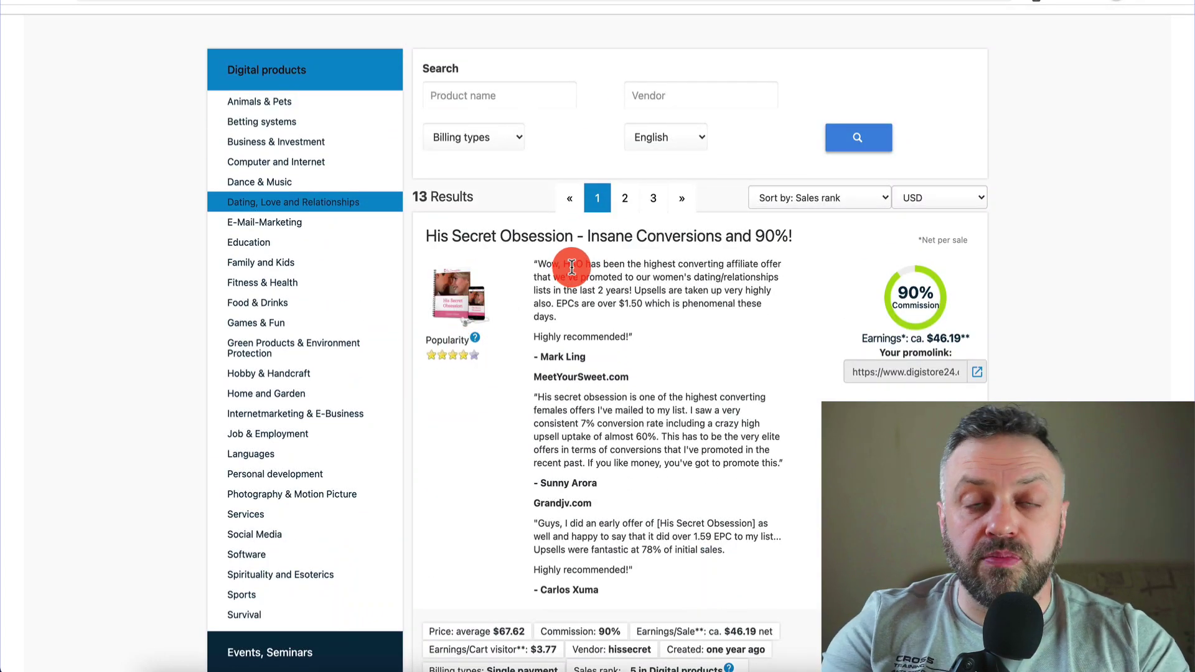
scroll(571, 267, "down", 5)
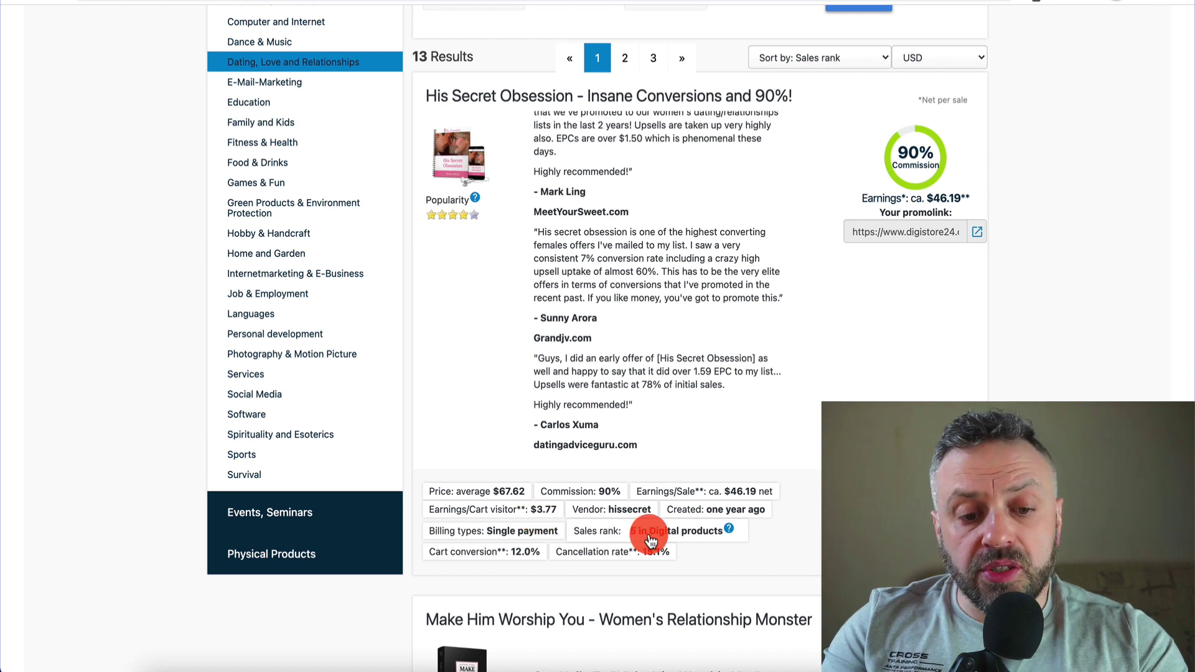
scroll(787, 370, "up", 2)
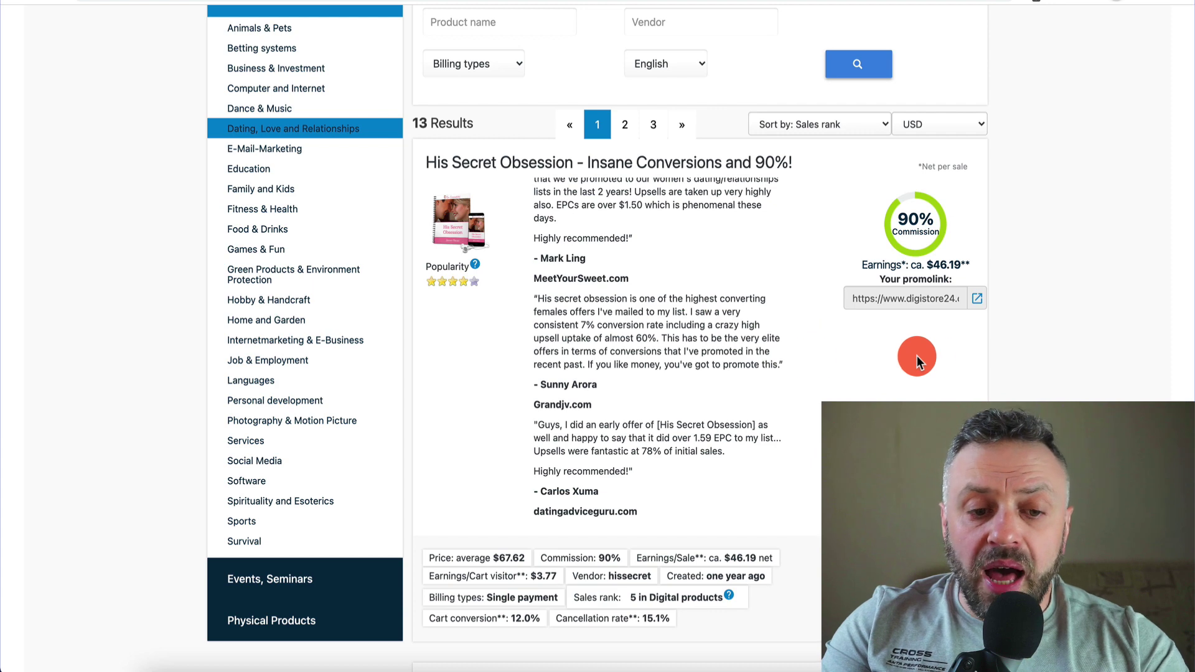
scroll(759, 371, "down", 3)
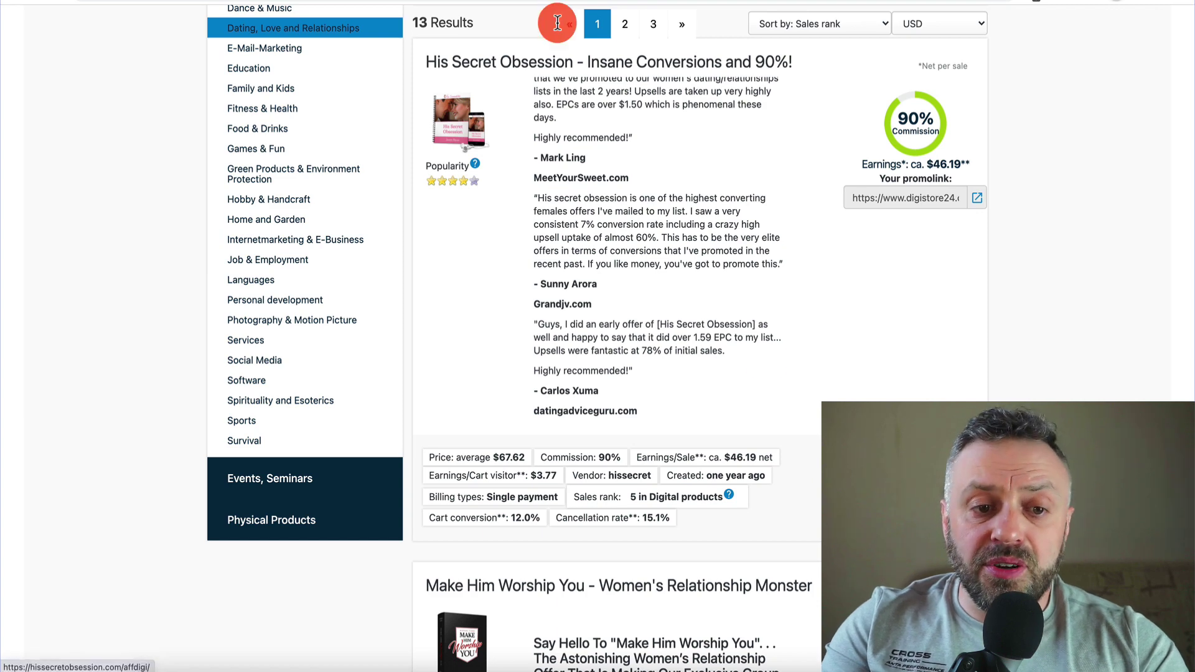
left_click(342, 3)
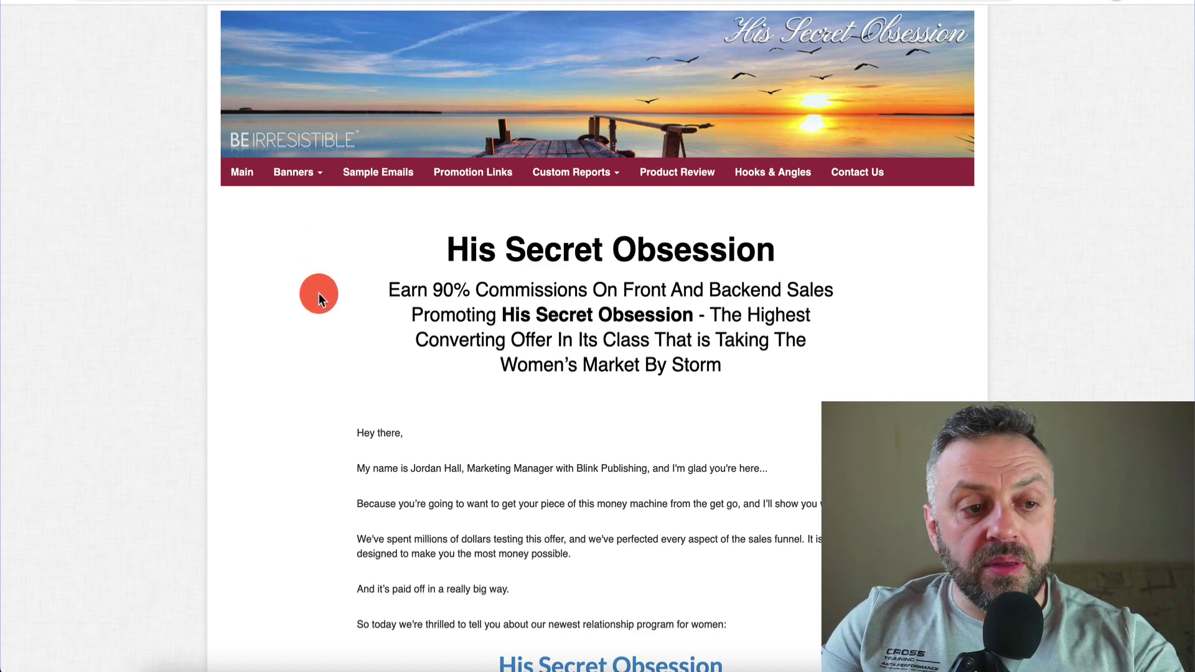
scroll(318, 293, "down", 8)
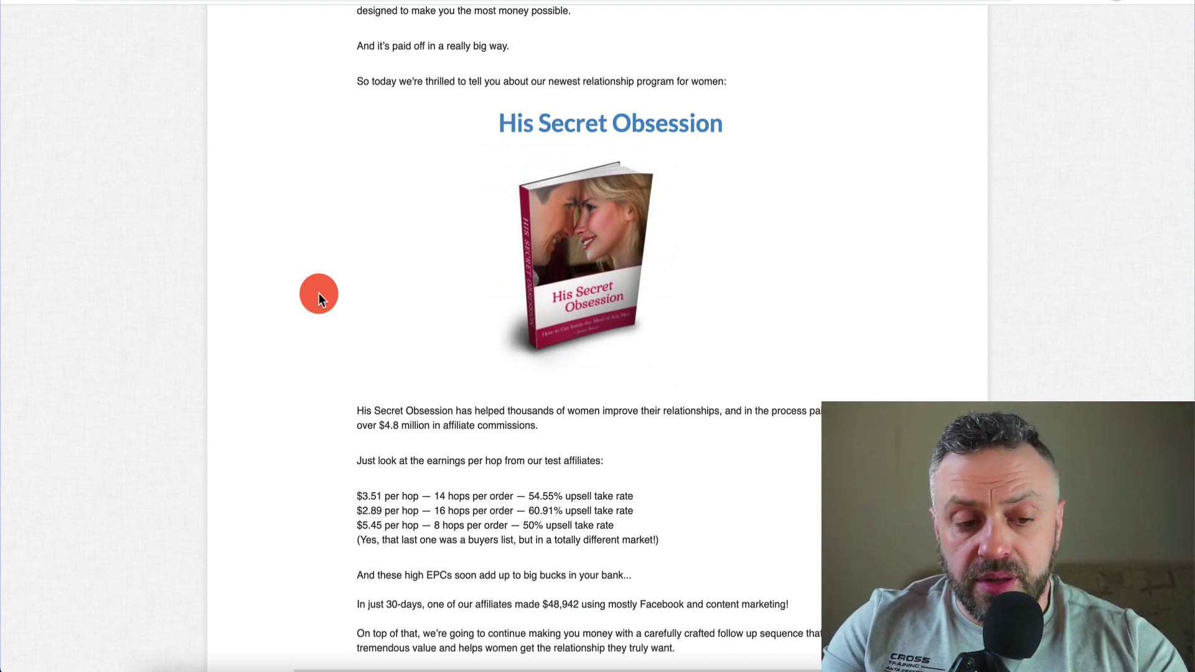
scroll(319, 293, "down", 13)
scroll(554, 311, "up", 3)
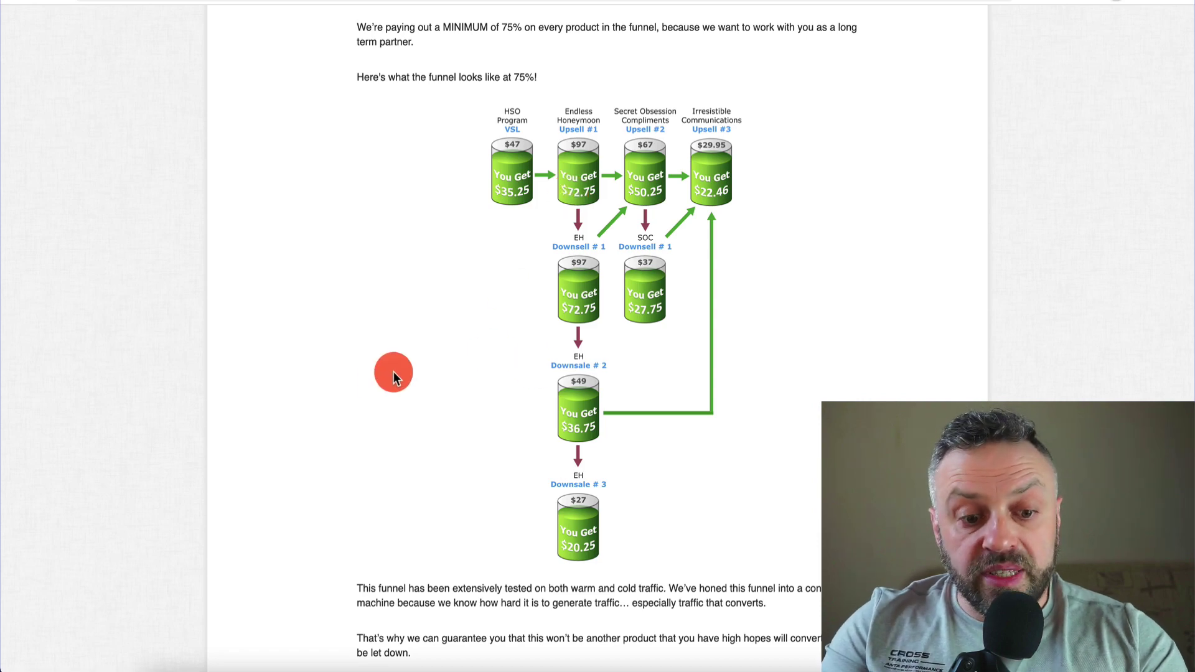
scroll(381, 378, "down", 14)
scroll(381, 379, "down", 1)
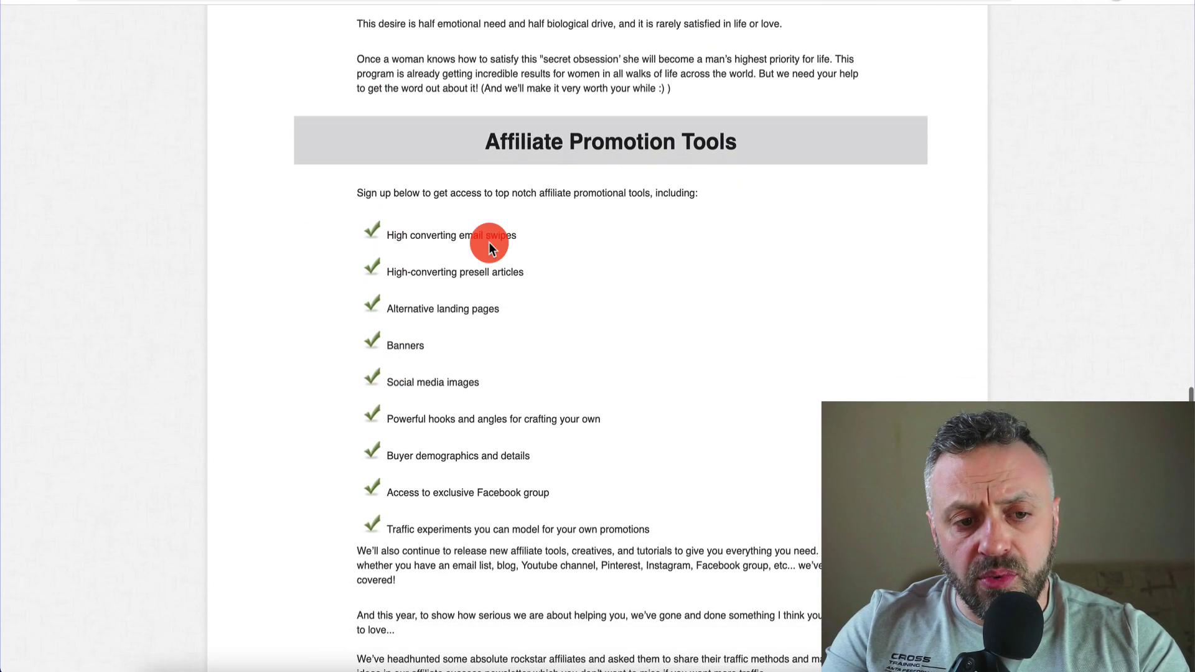
scroll(323, 349, "down", 8)
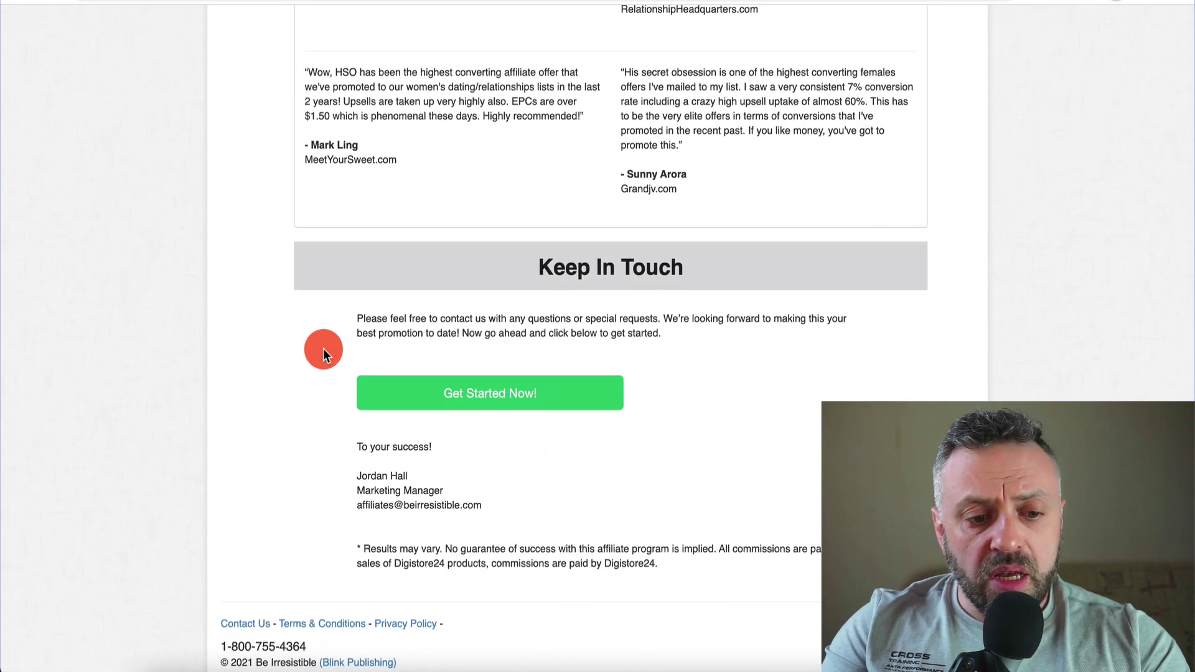
scroll(456, 346, "up", 20)
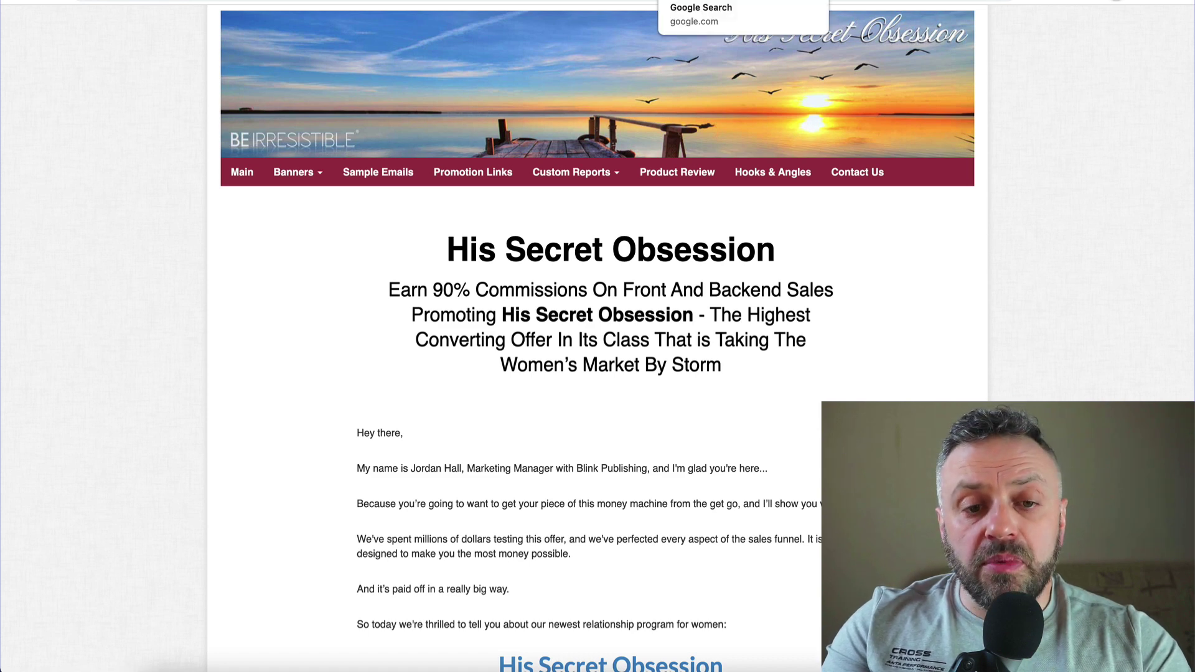
left_click(716, 2)
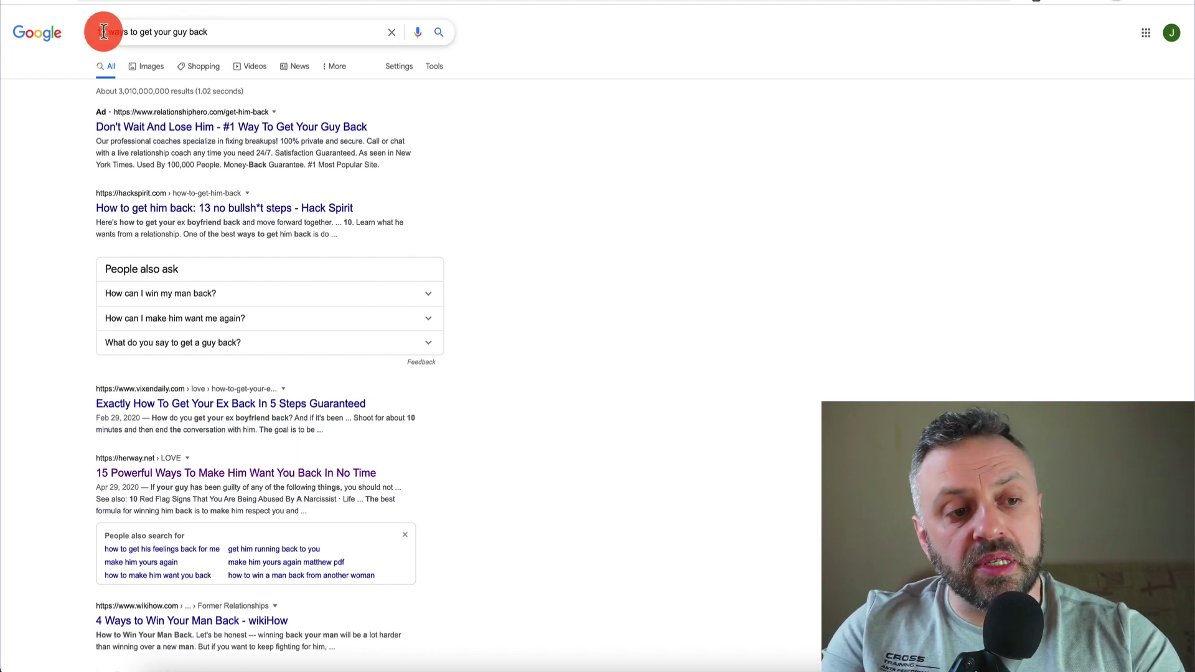
Step: Cycle tabs with Ctrl+Tab back to the Digistore24 His Secret Obsession listing
key("ctrl+Tab")
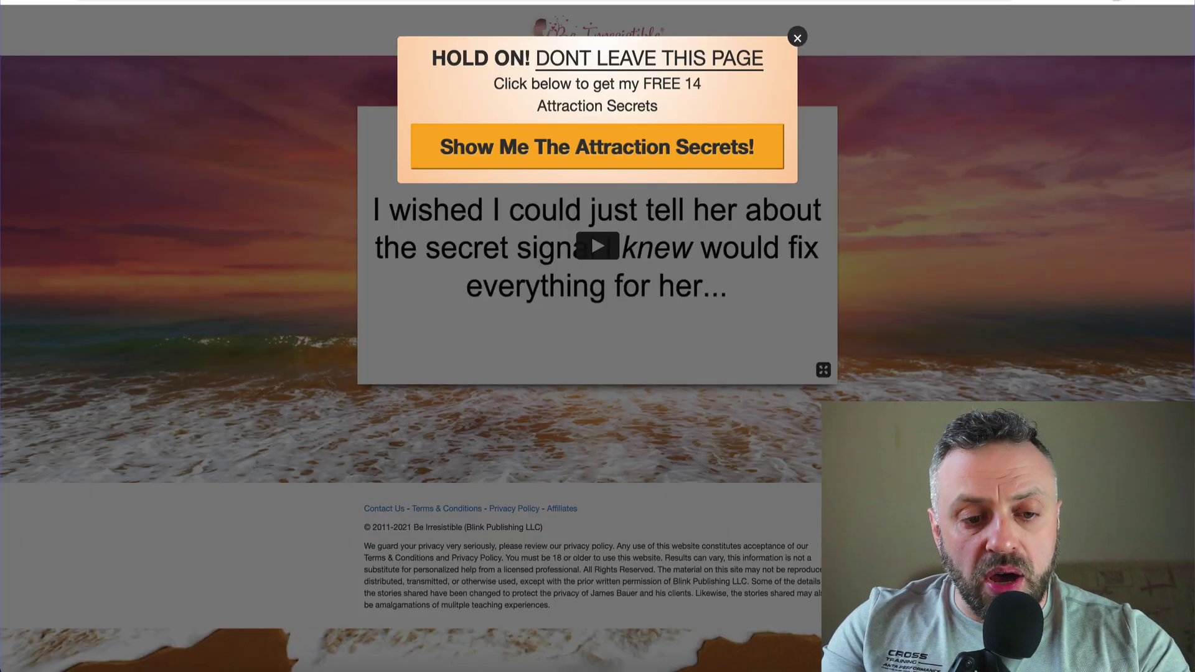
key("ctrl+Tab")
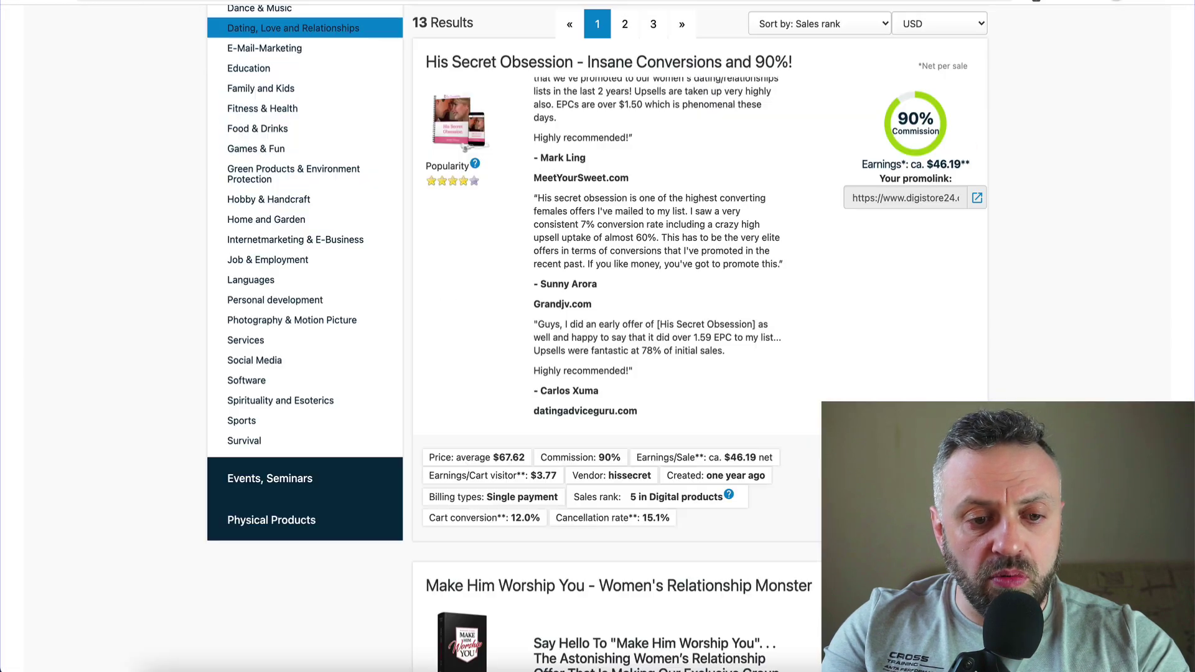
key("ctrl+Tab")
scroll(535, 221, "up", 5)
scroll(467, 327, "up", 5)
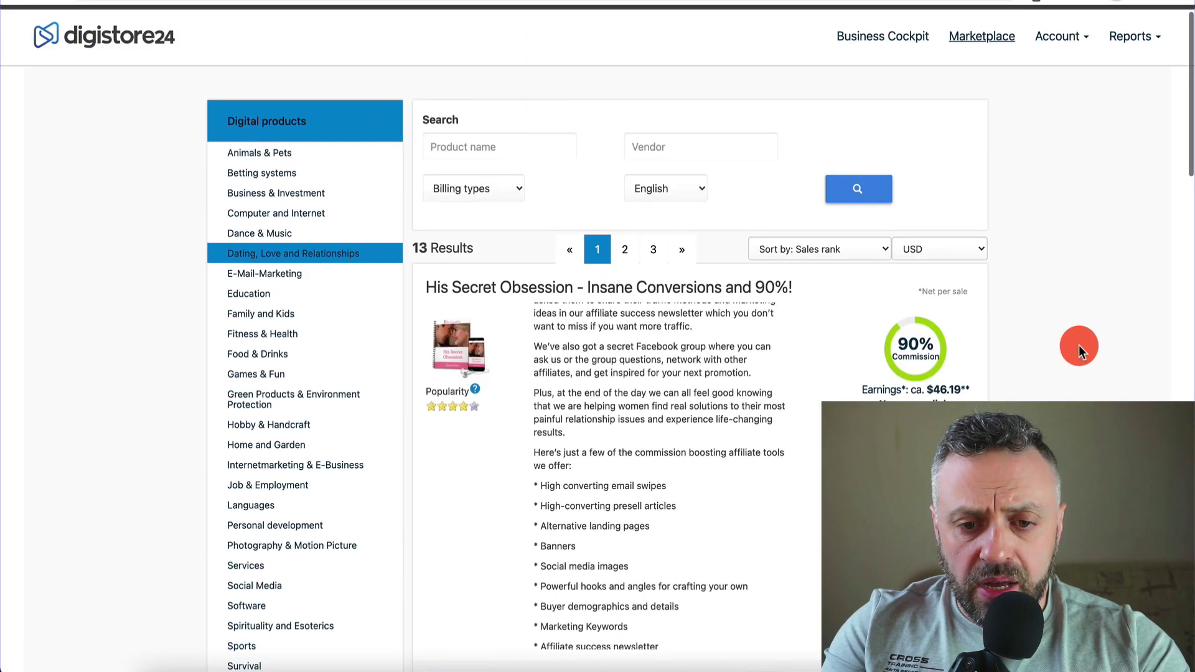
scroll(1078, 345, "down", 2)
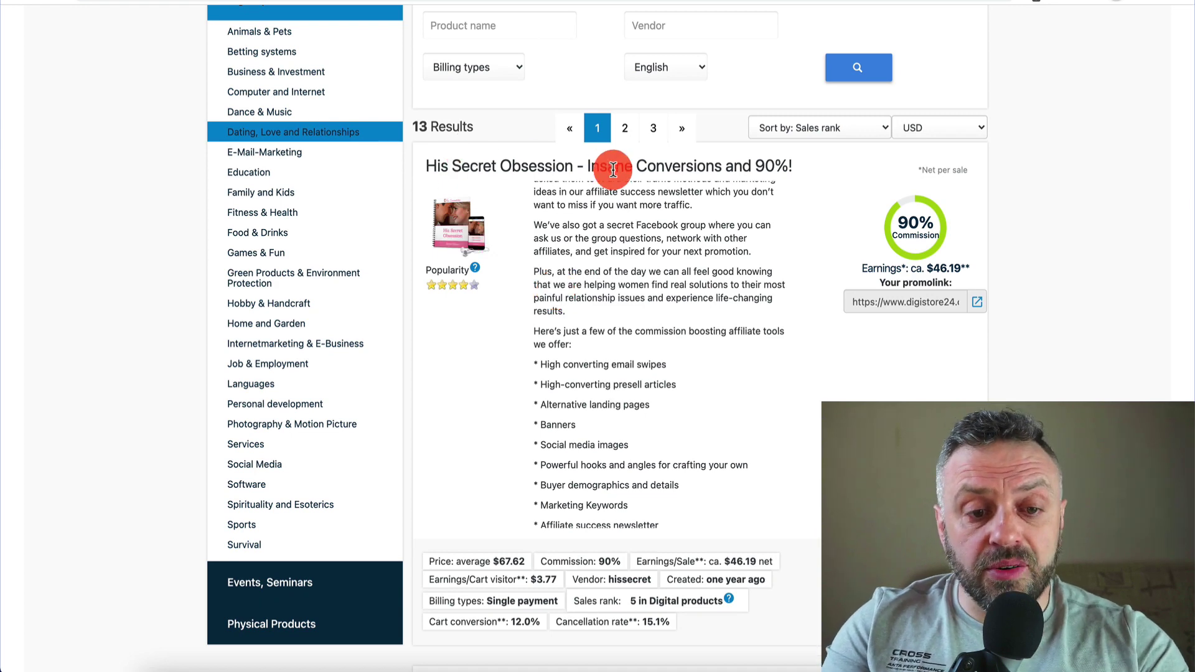
scroll(528, 297, "up", 1)
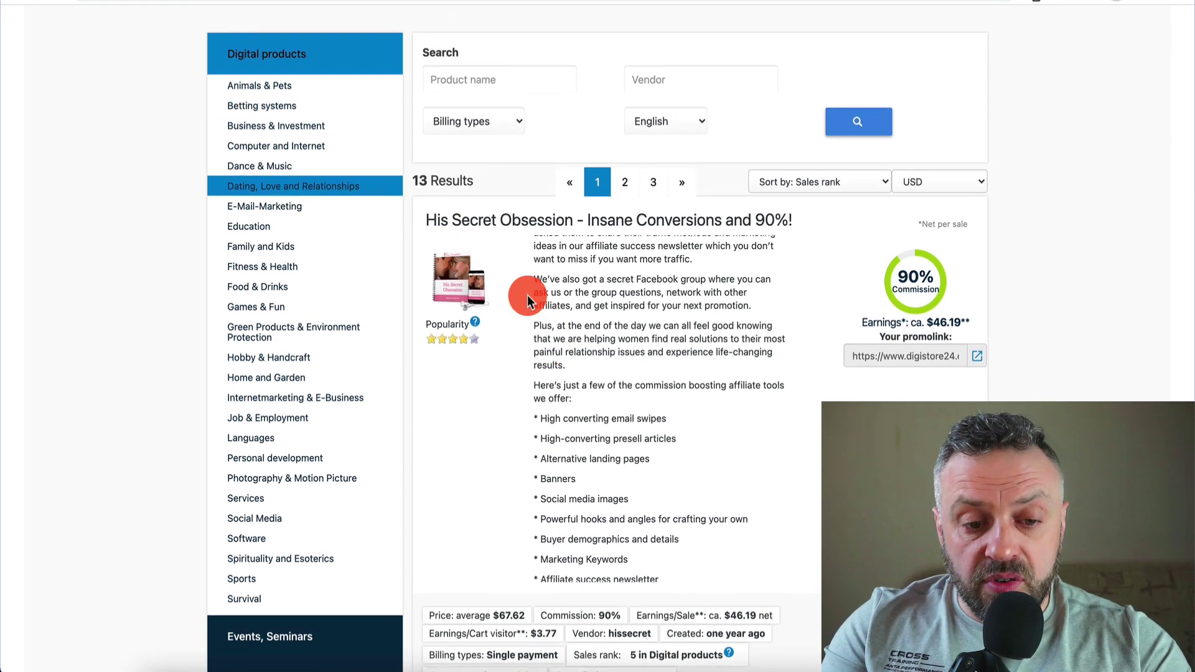
scroll(527, 295, "down", 2)
scroll(595, 267, "up", 10)
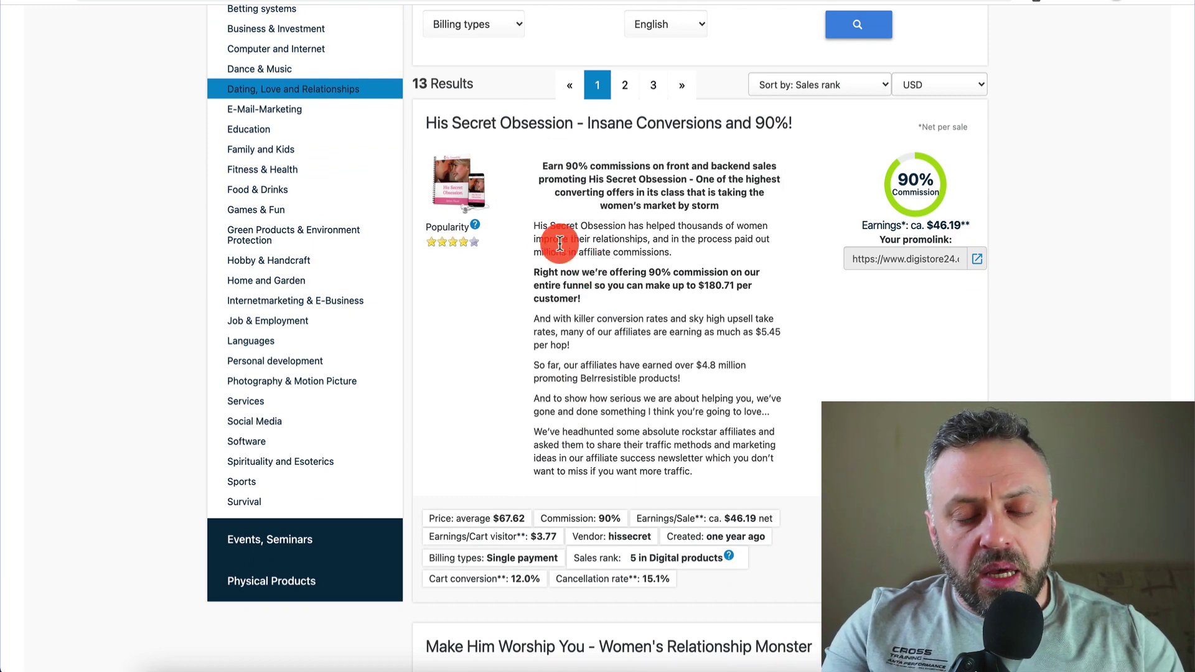
left_click_drag(535, 225, 681, 248)
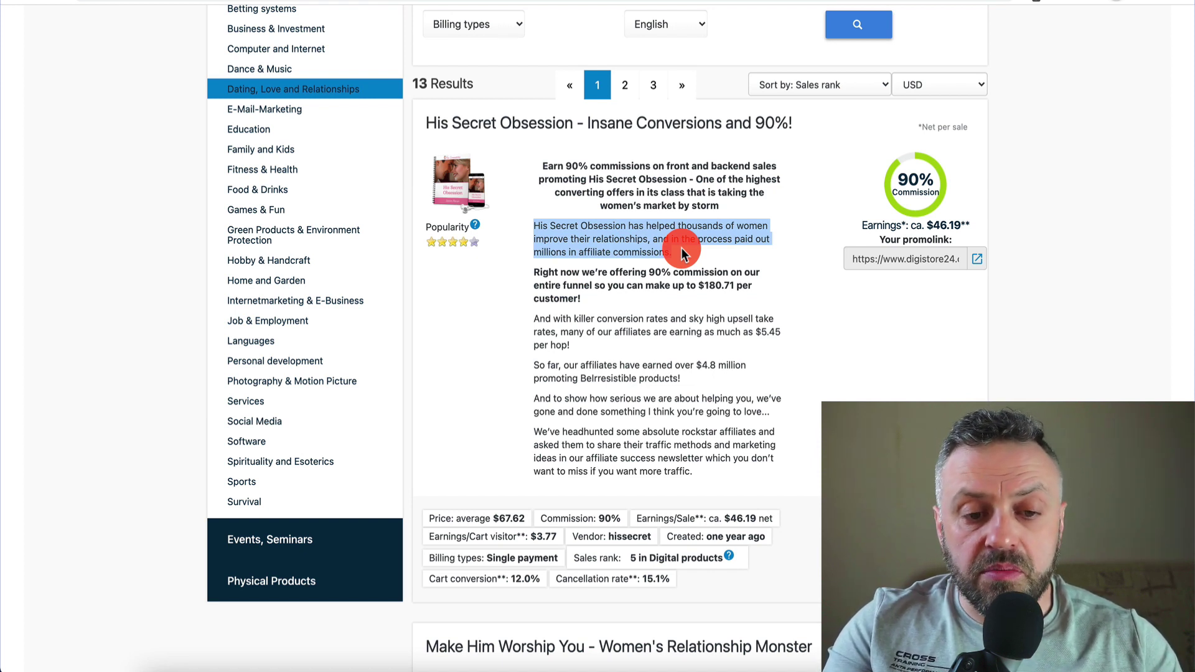
left_click(682, 248)
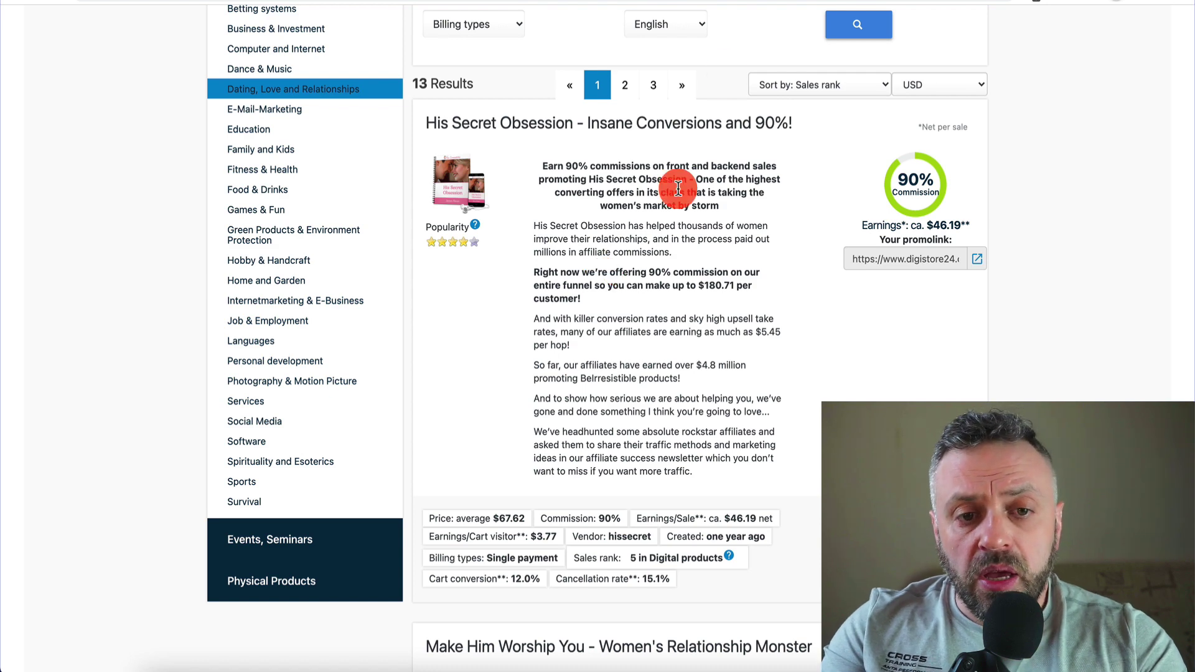
key("ctrl+Tab")
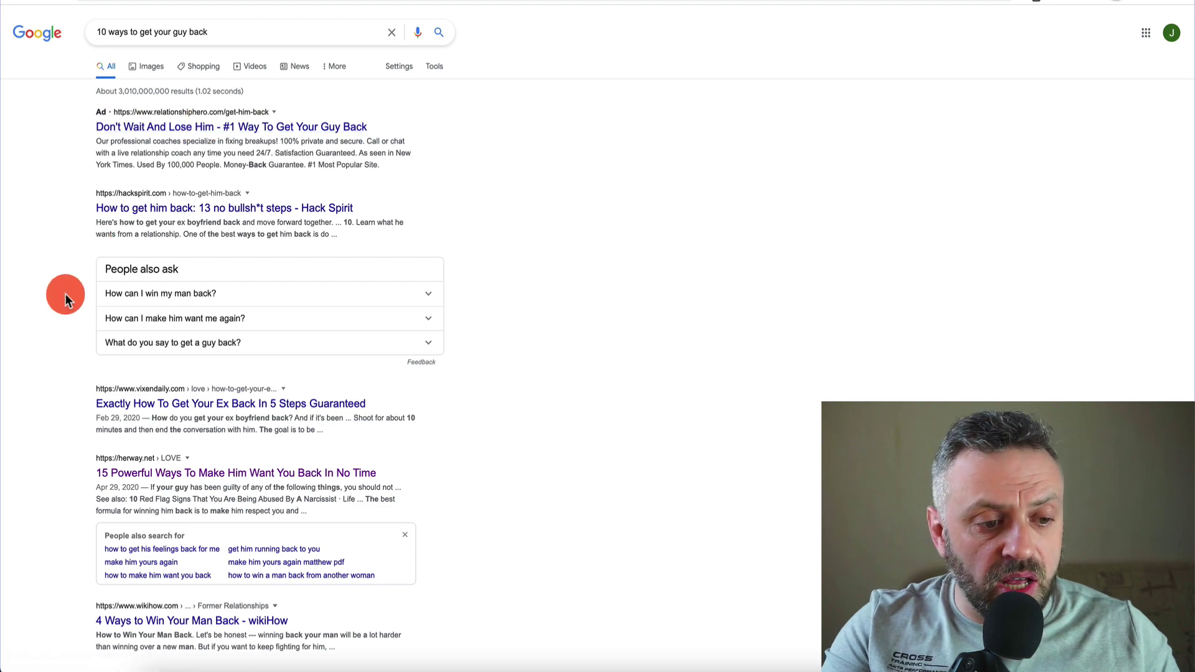
Step: Scroll the '10 ways to get your guy back' results down to the herway.net article
scroll(65, 294, "down", 1)
scroll(105, 205, "up", 1)
scroll(124, 99, "down", 1)
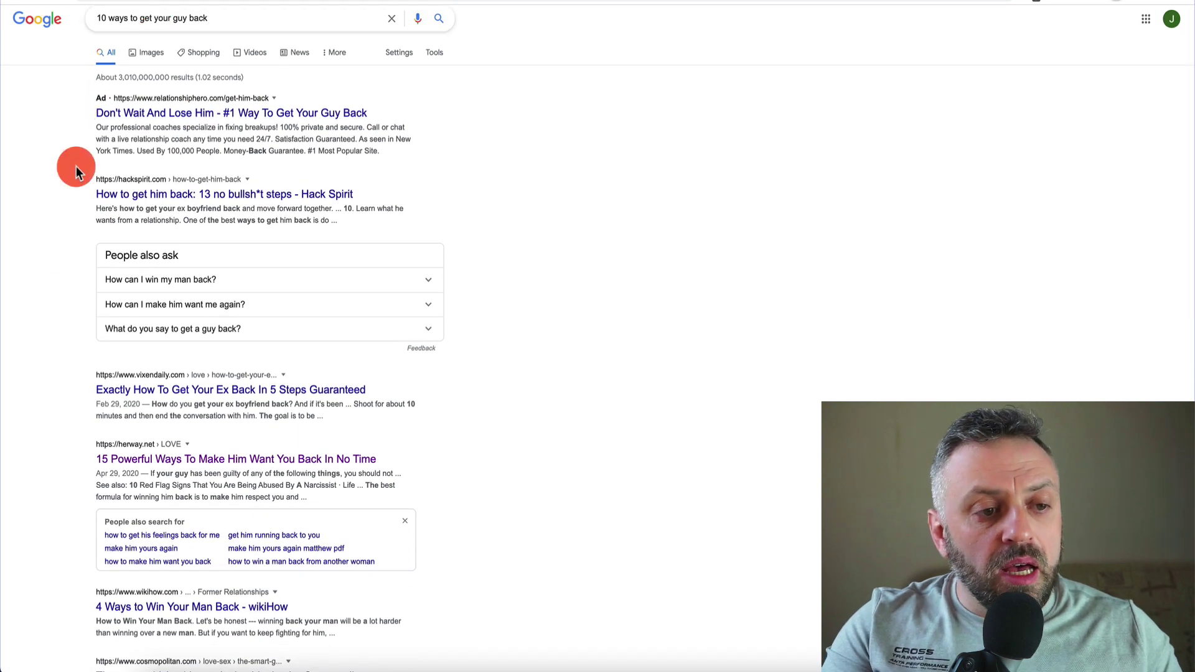
scroll(75, 170, "down", 2)
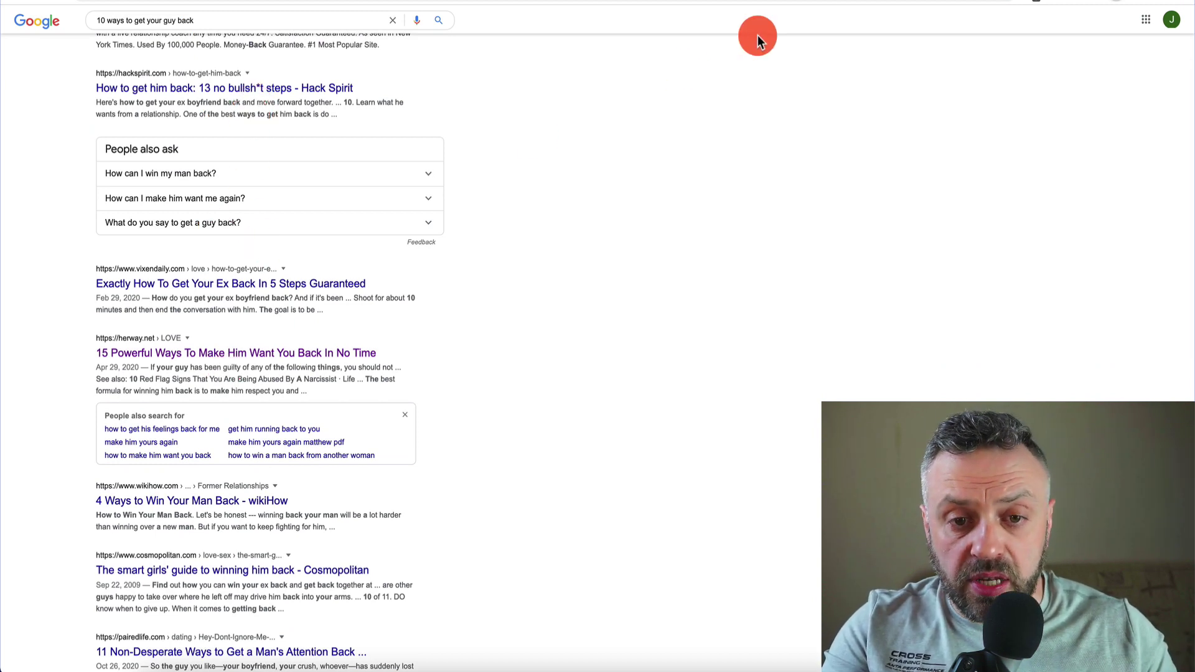
scroll(133, 268, "down", 2)
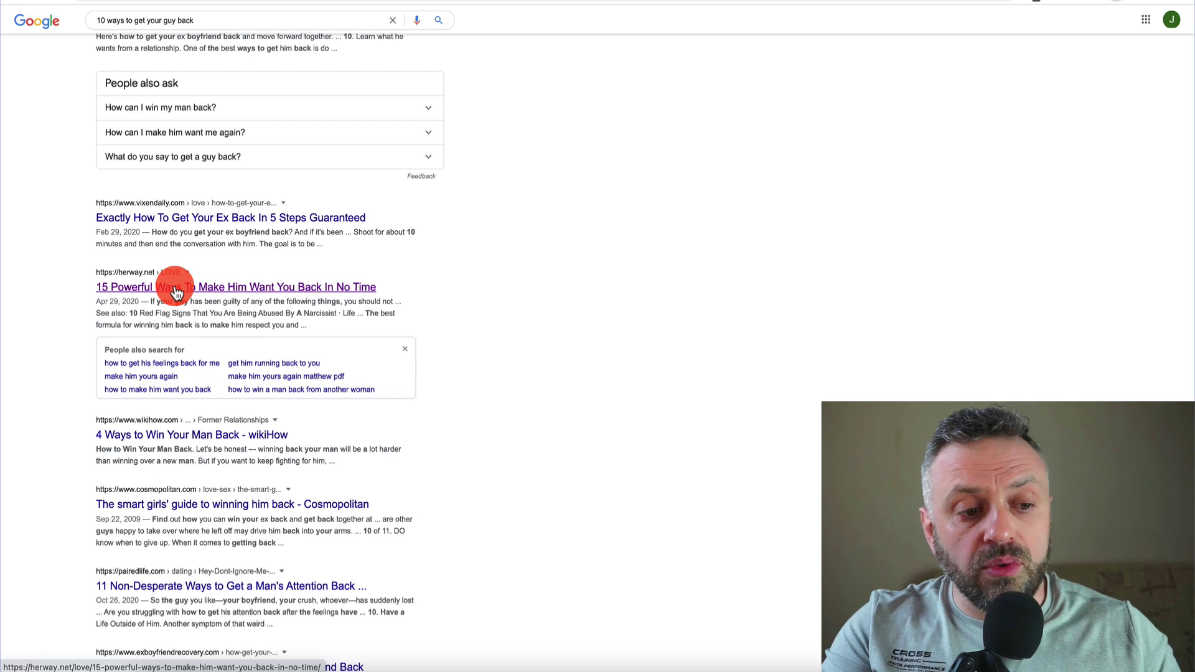
Step: Open the herway.net '15 Powerful Ways' article, decline notifications, and skim through it
left_click(691, 93)
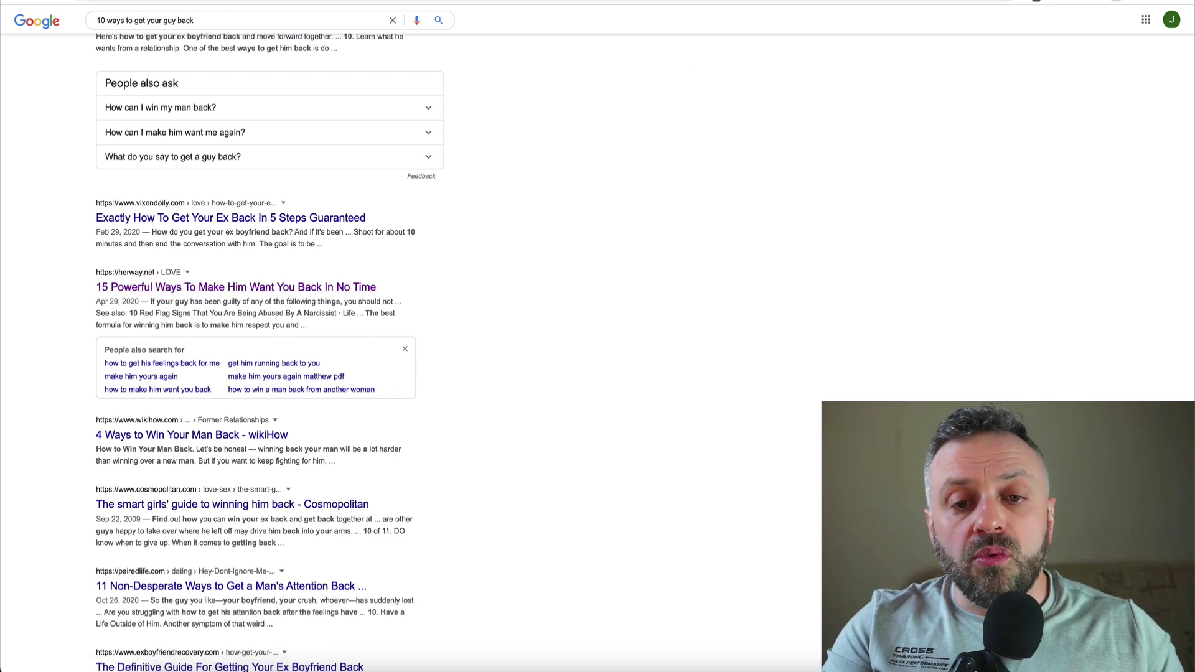
scroll(543, 163, "down", 10)
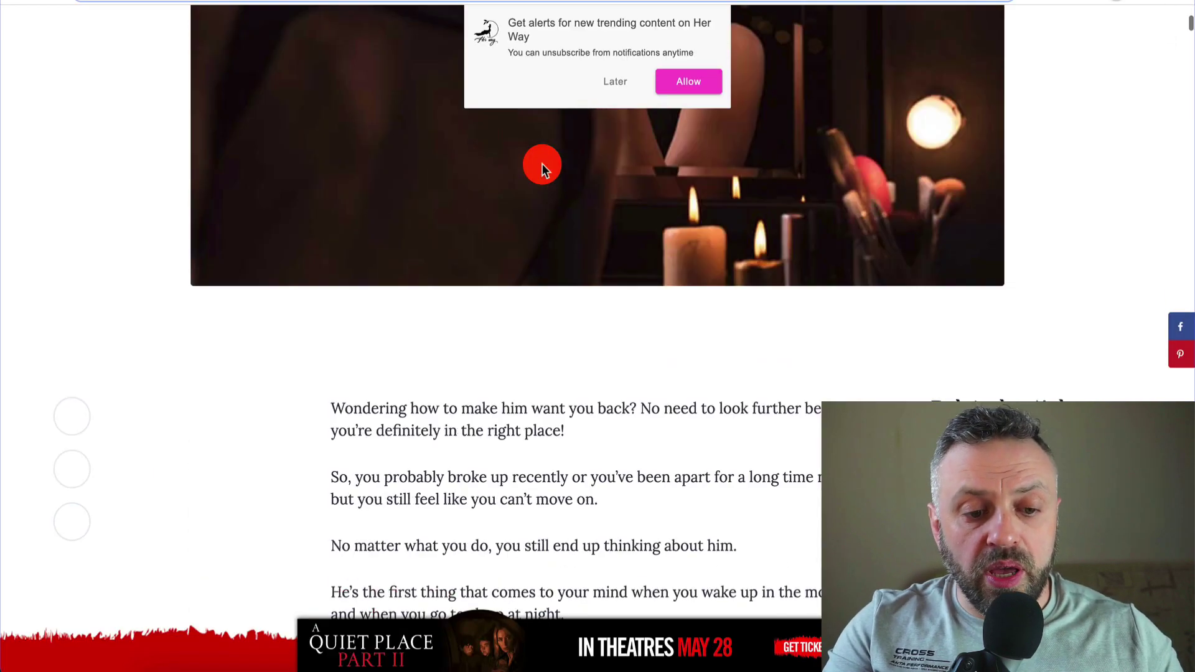
scroll(543, 163, "down", 7)
left_click(616, 81)
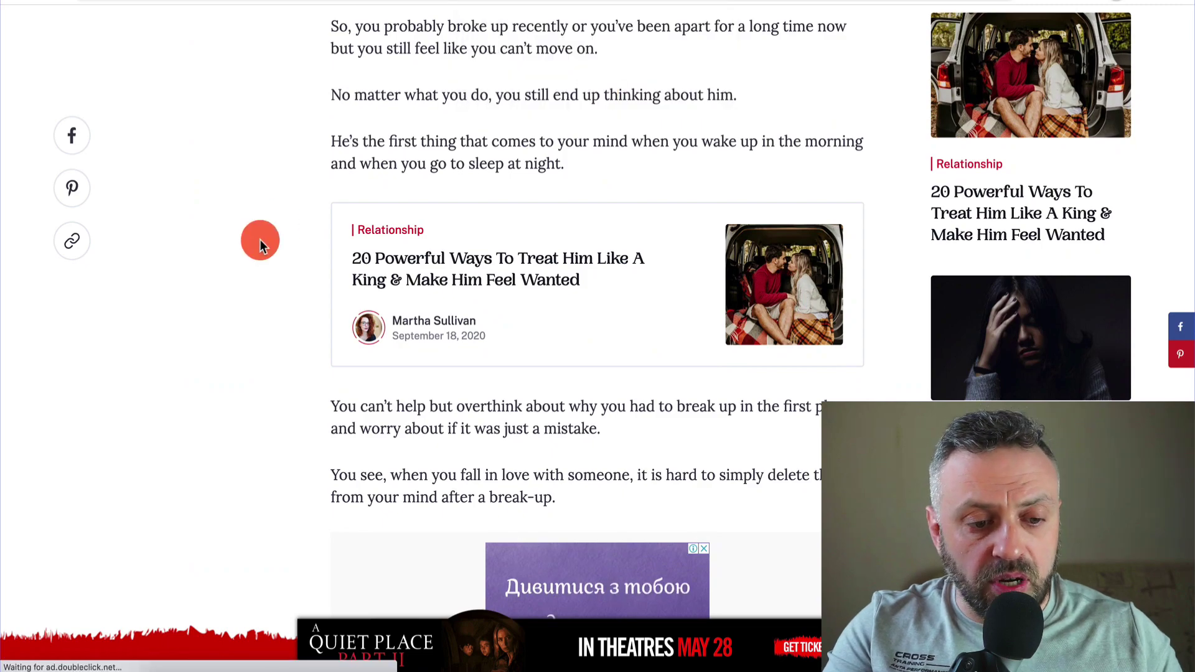
scroll(259, 239, "down", 10)
scroll(259, 239, "up", 4)
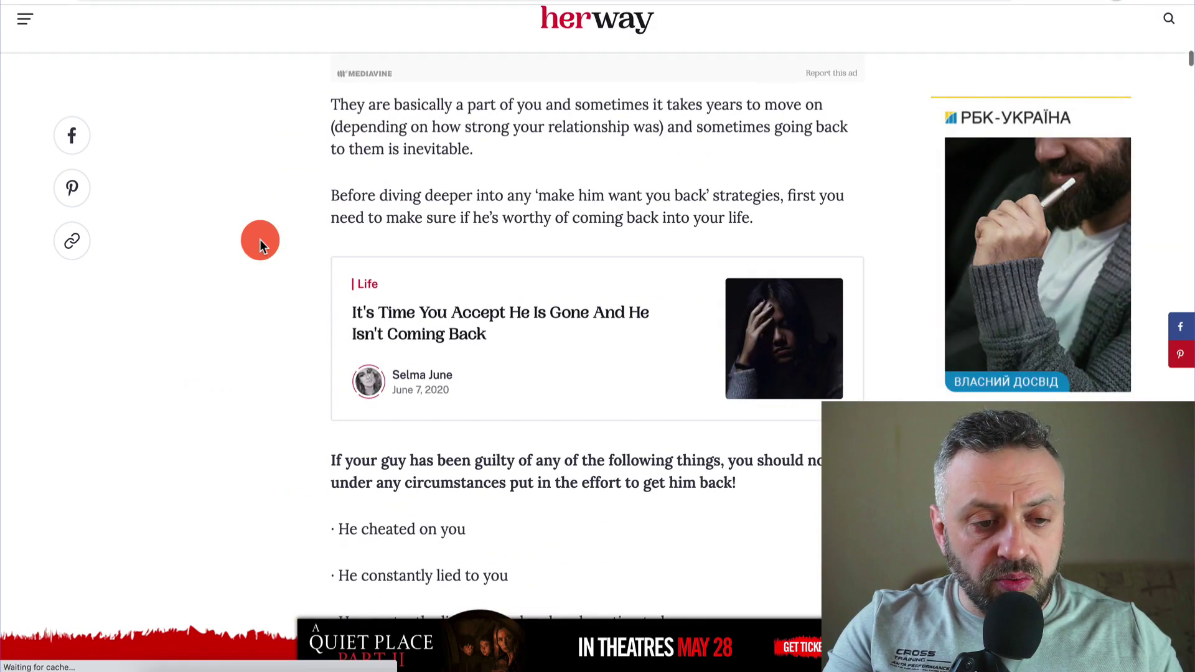
scroll(259, 239, "down", 20)
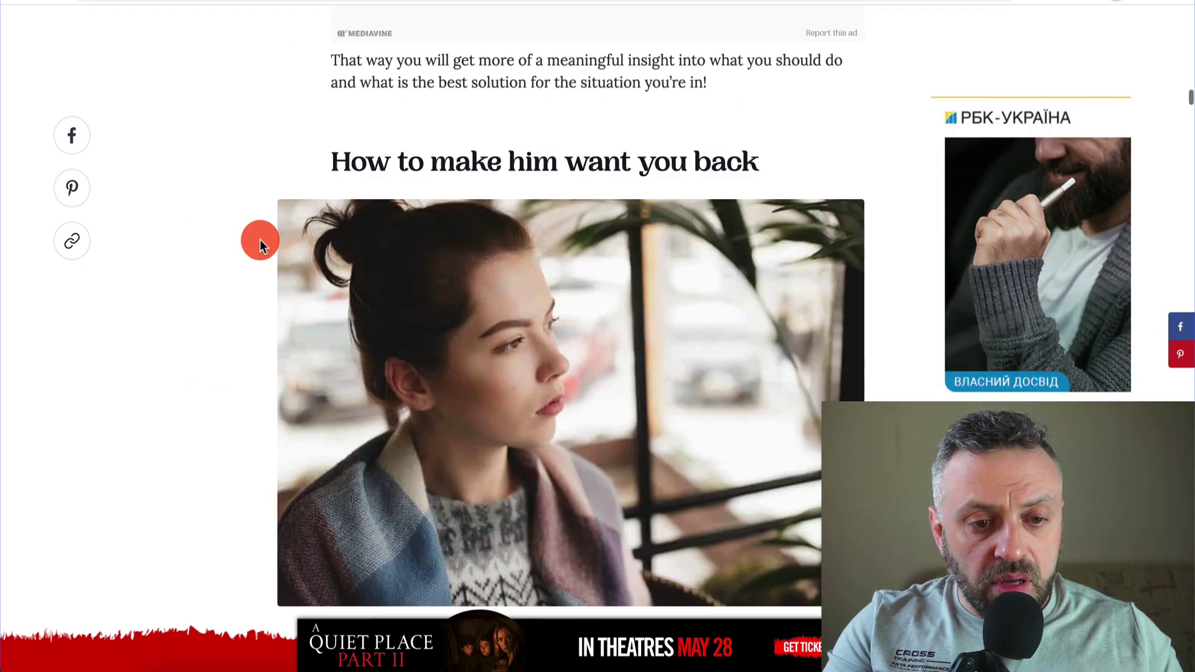
scroll(385, 198, "down", 12)
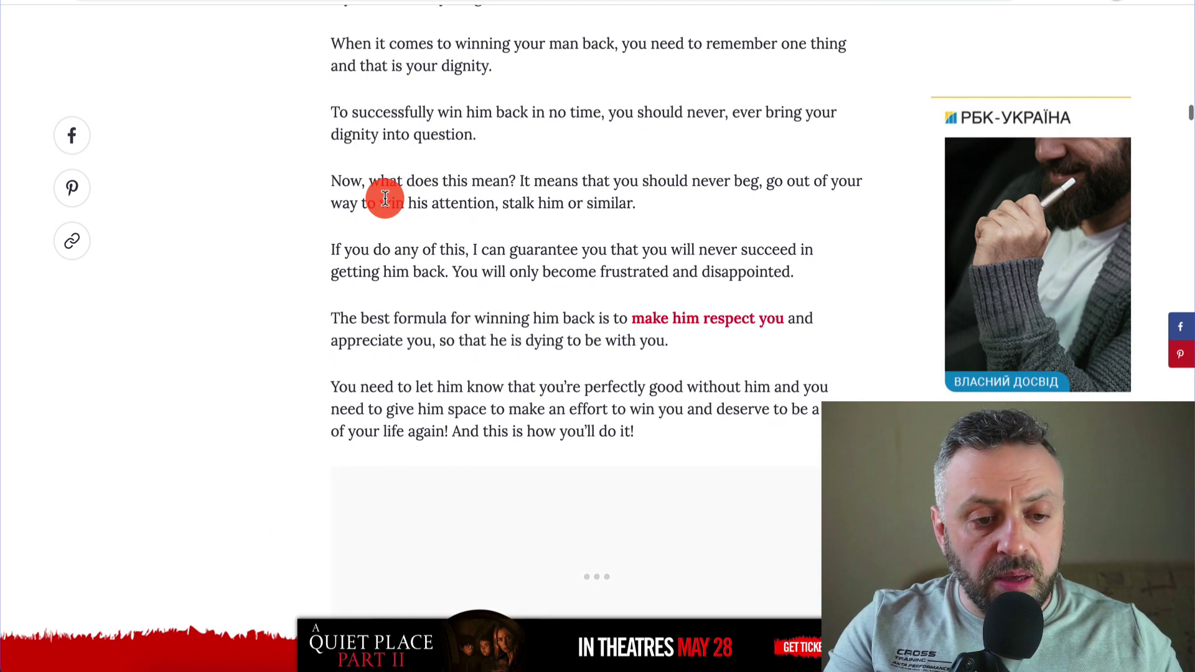
scroll(385, 198, "down", 8)
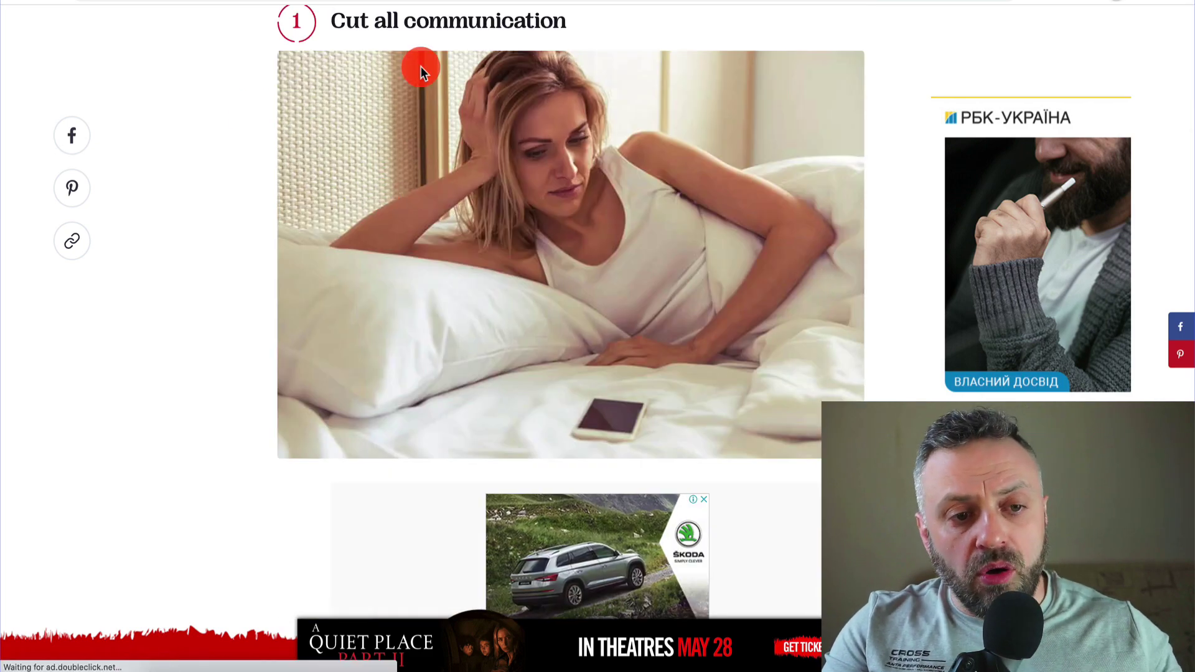
scroll(282, 270, "down", 15)
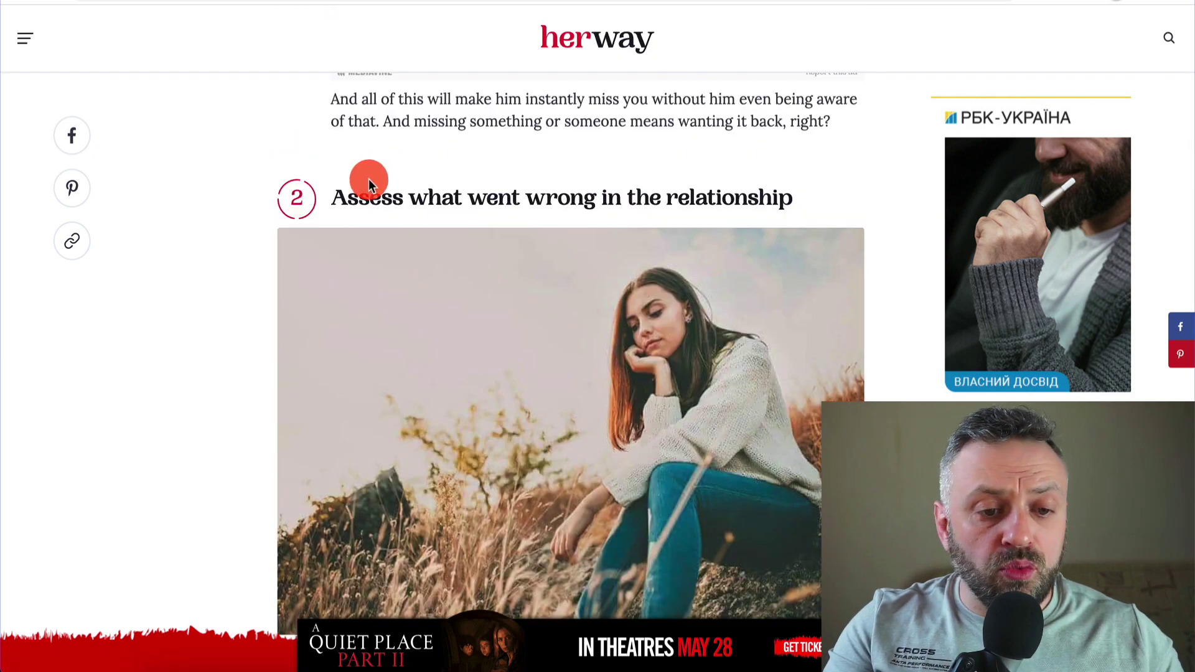
scroll(361, 332, "down", 20)
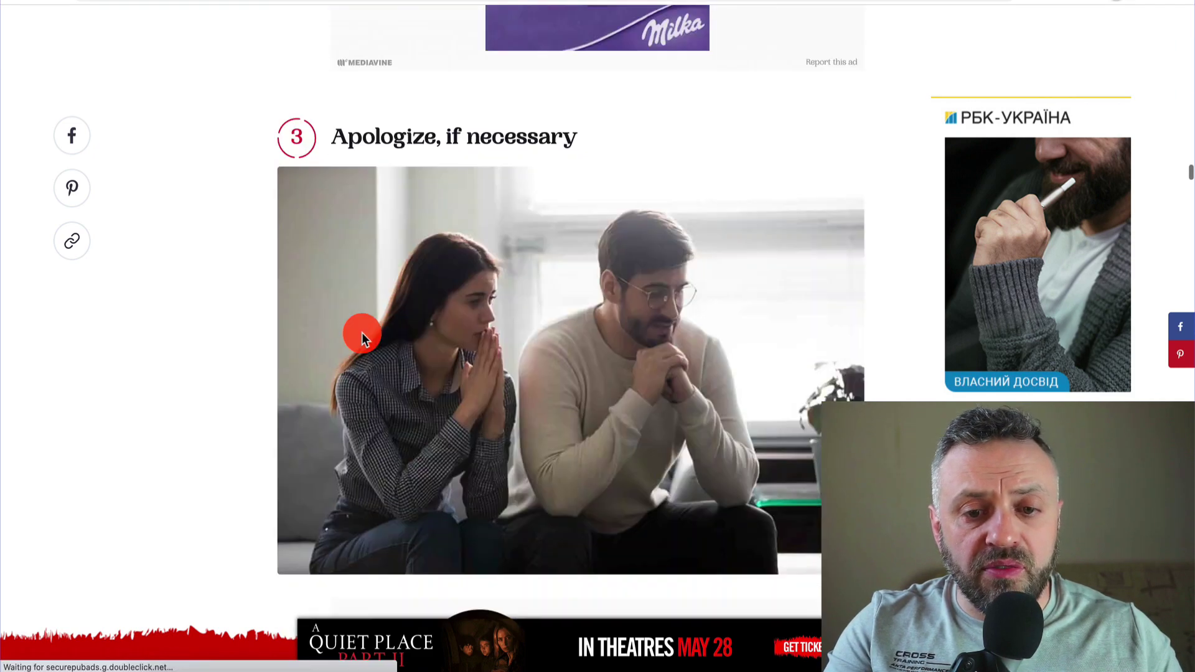
scroll(362, 337, "up", 3)
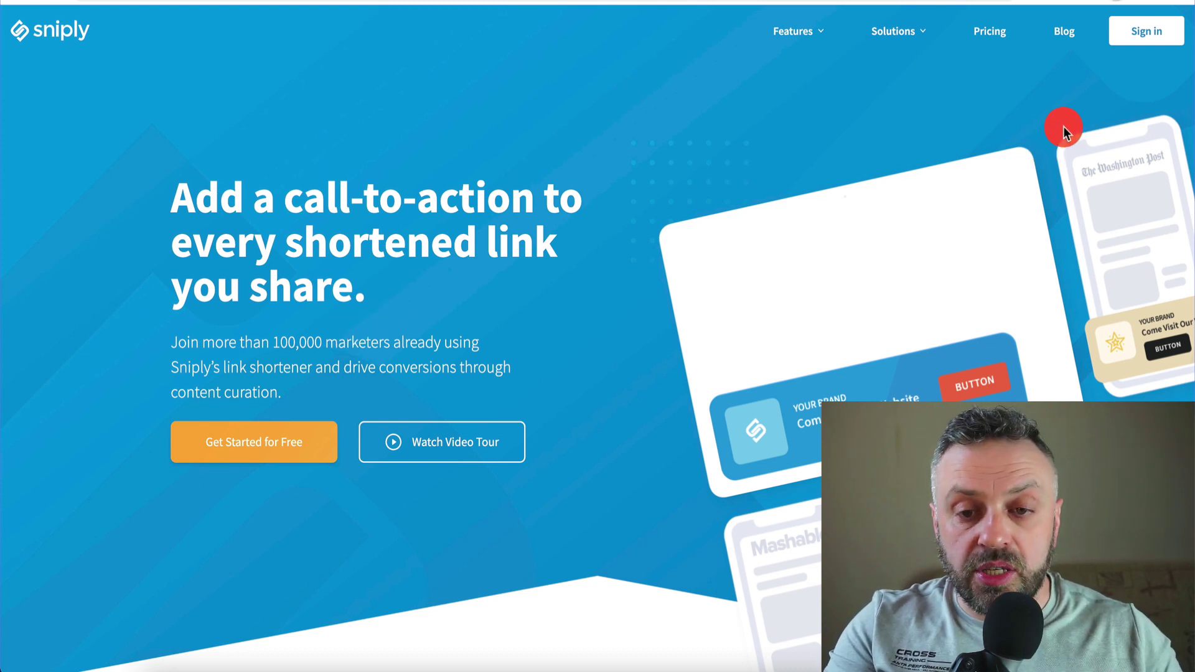
Step: Sign in to Sniply and create a snip from the pasted herway article URL
left_click(1144, 37)
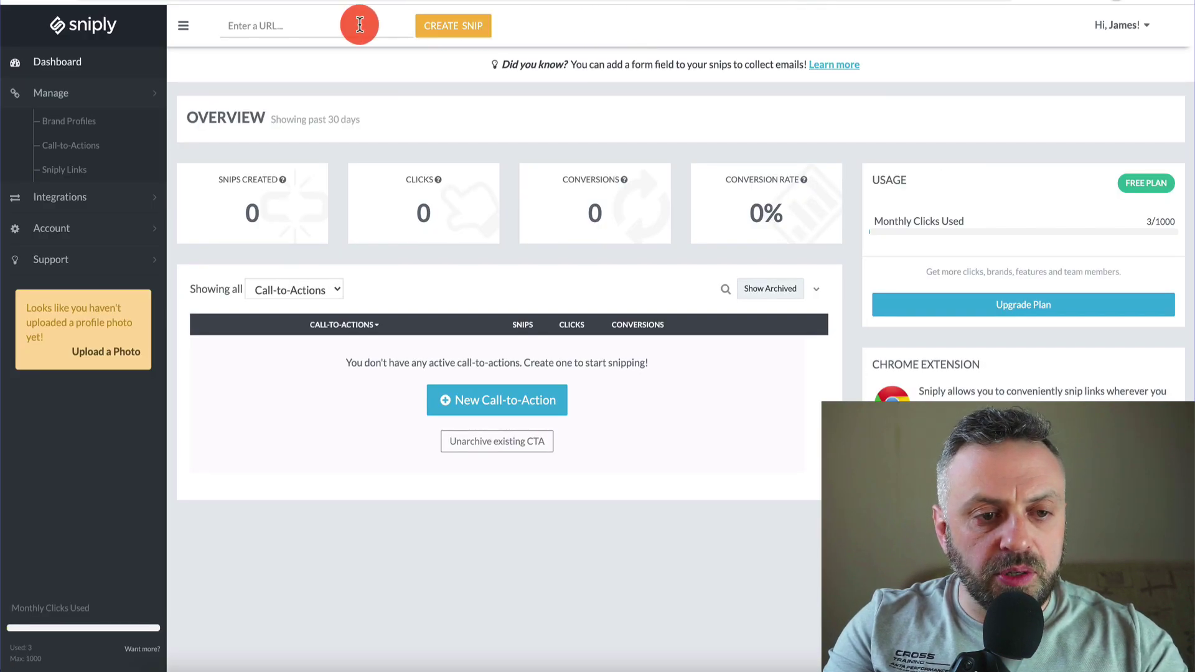
left_click(360, 25)
key("ctrl+v")
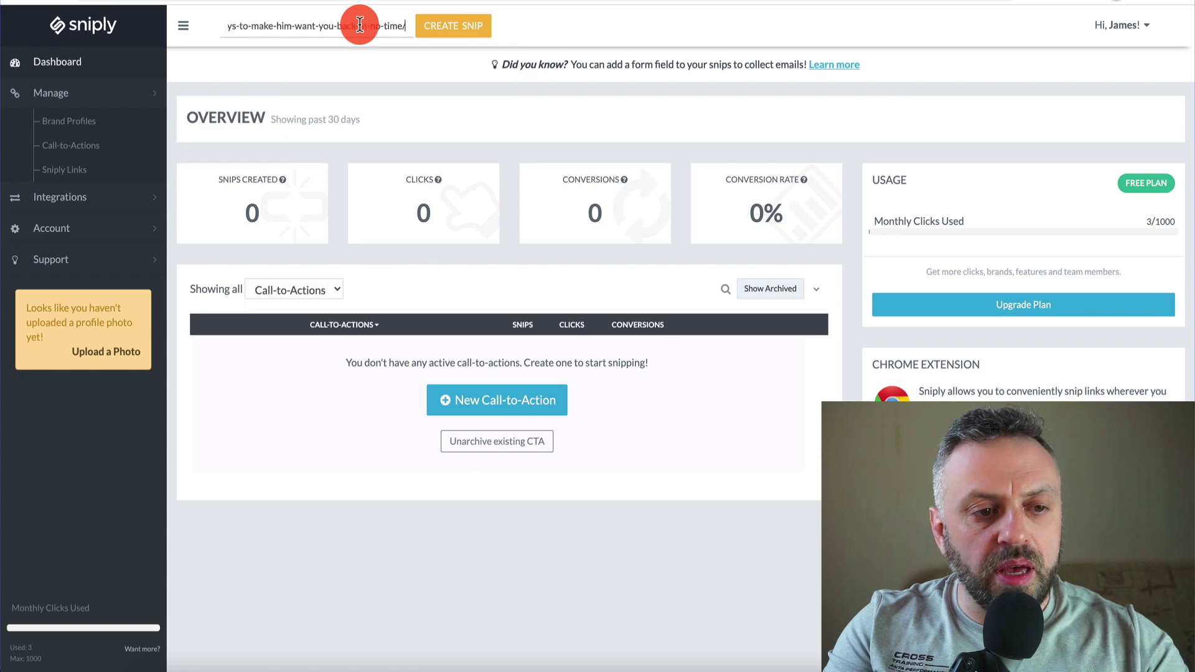
left_click(470, 35)
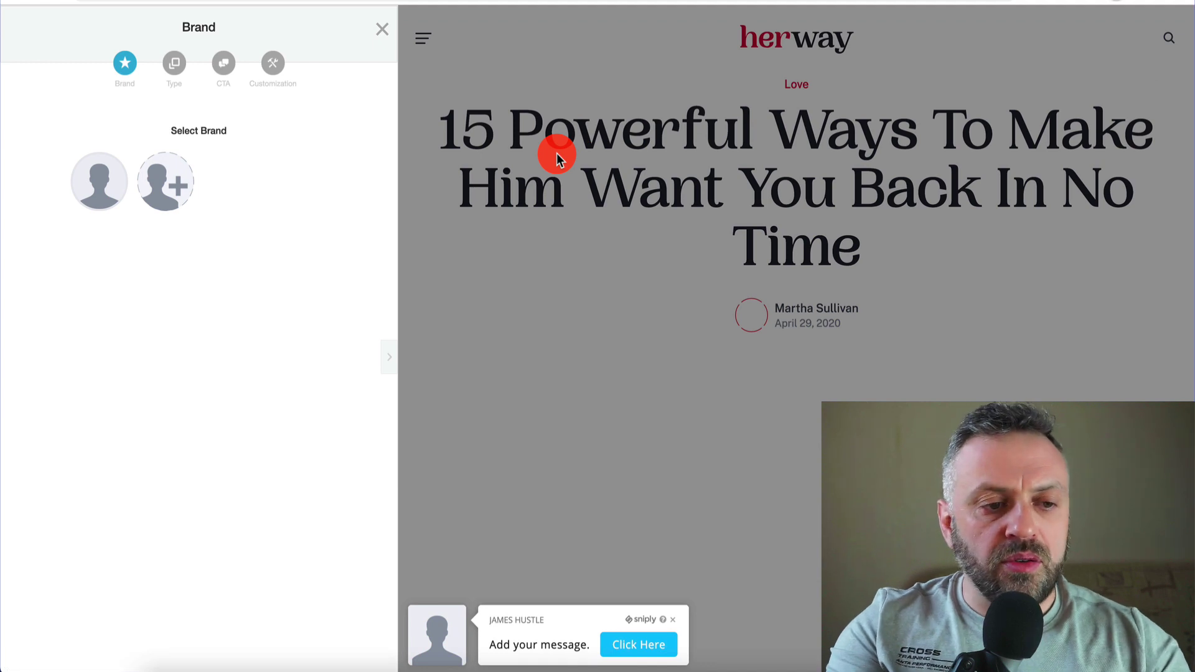
Step: Assign the existing brand and choose the Button snip type
left_click(92, 190)
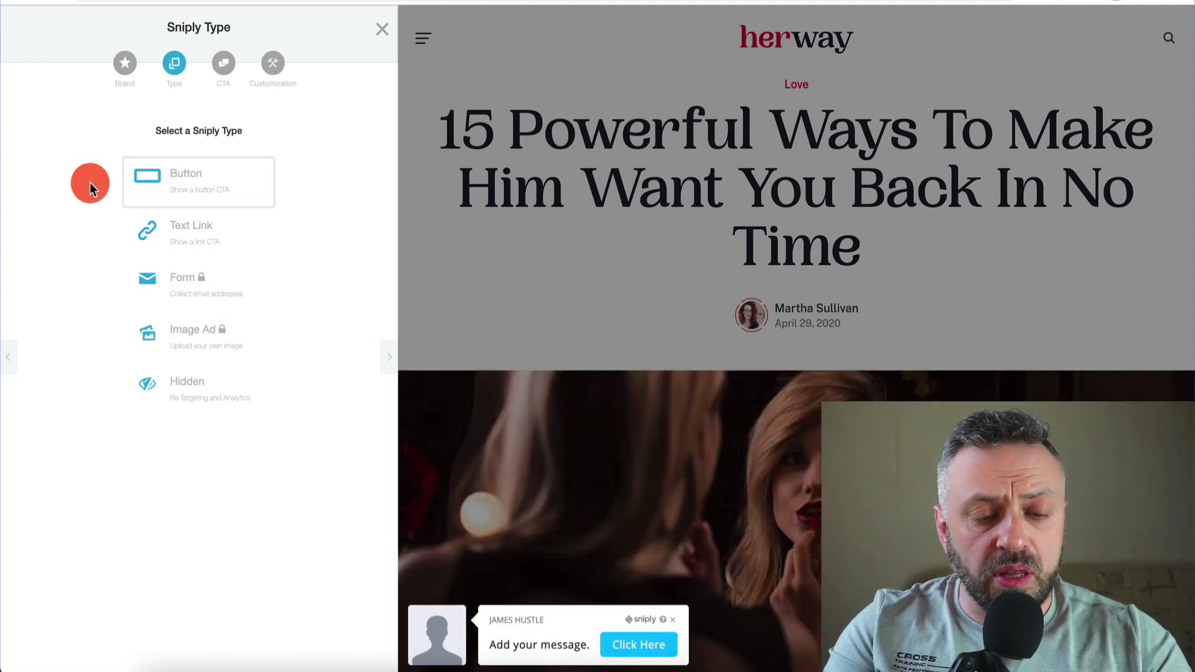
left_click(368, 41)
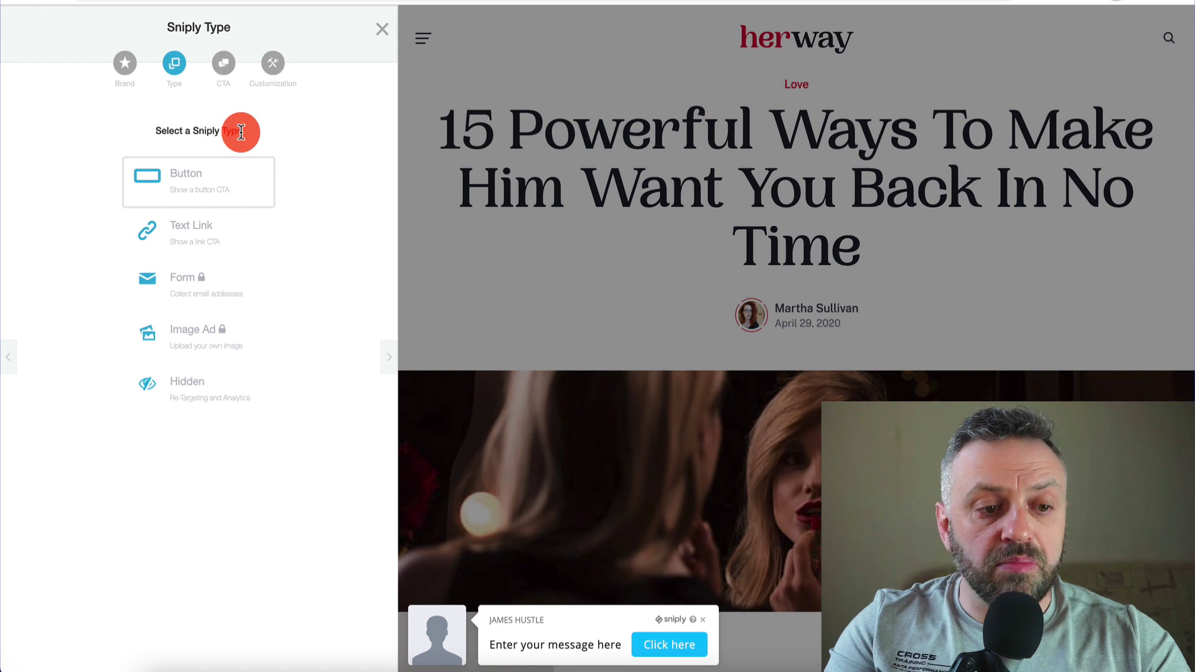
left_click(212, 240)
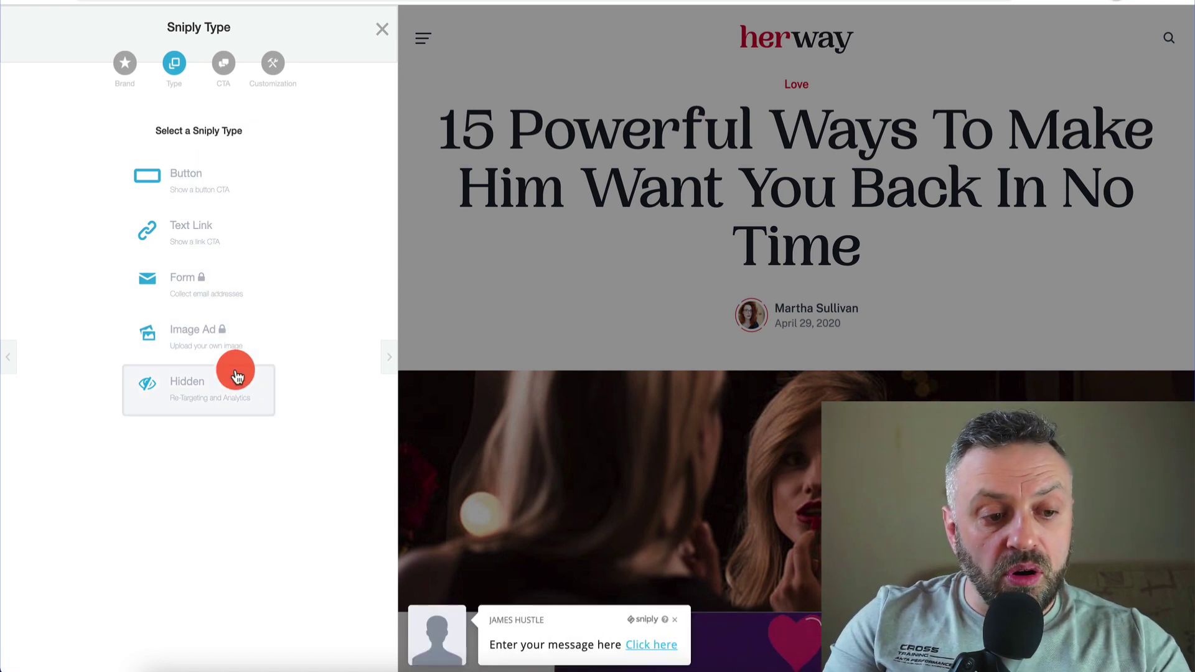
left_click(236, 184)
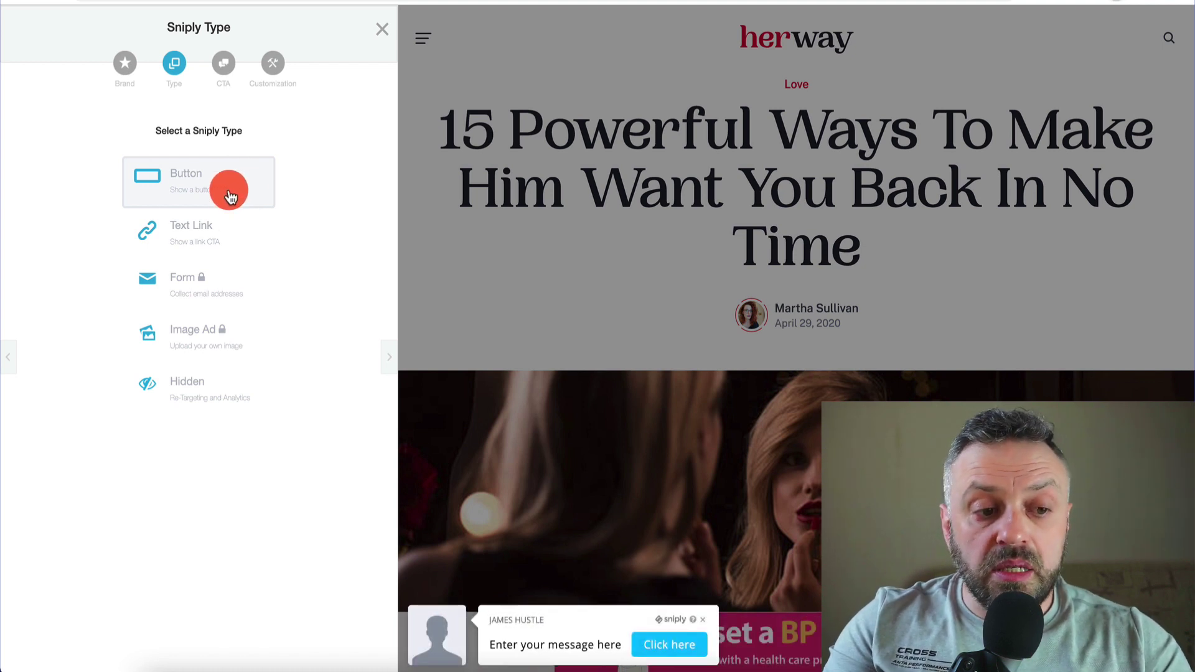
left_click(229, 192)
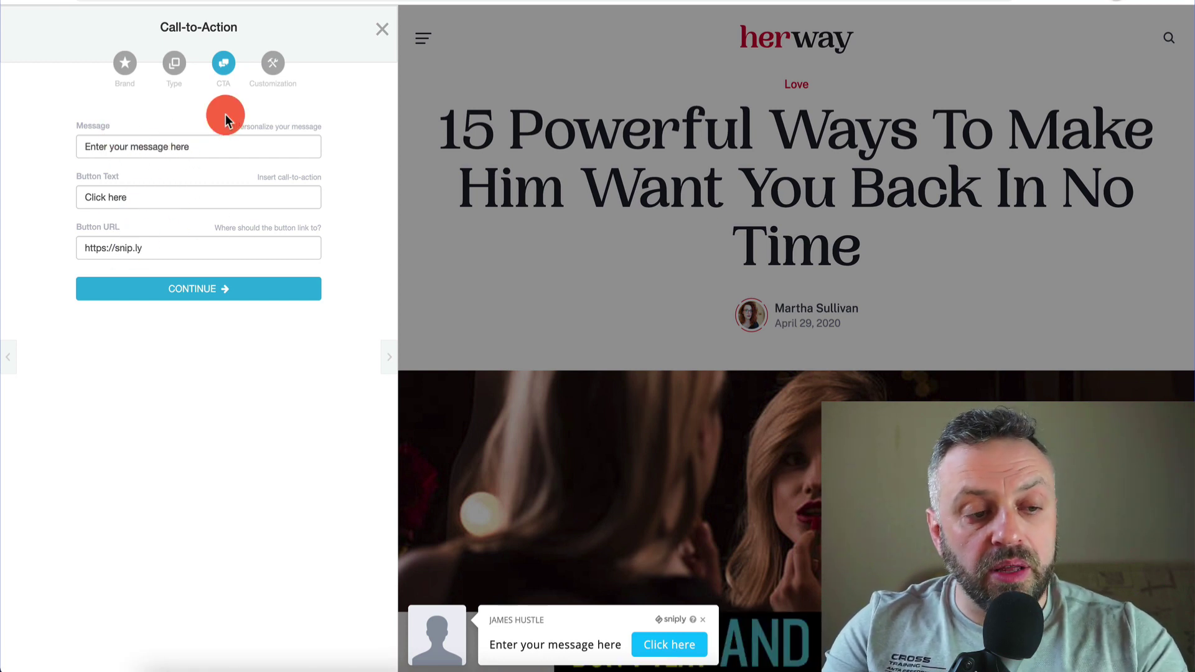
Step: Delete the placeholder text from the call-to-action message field
left_click(186, 150)
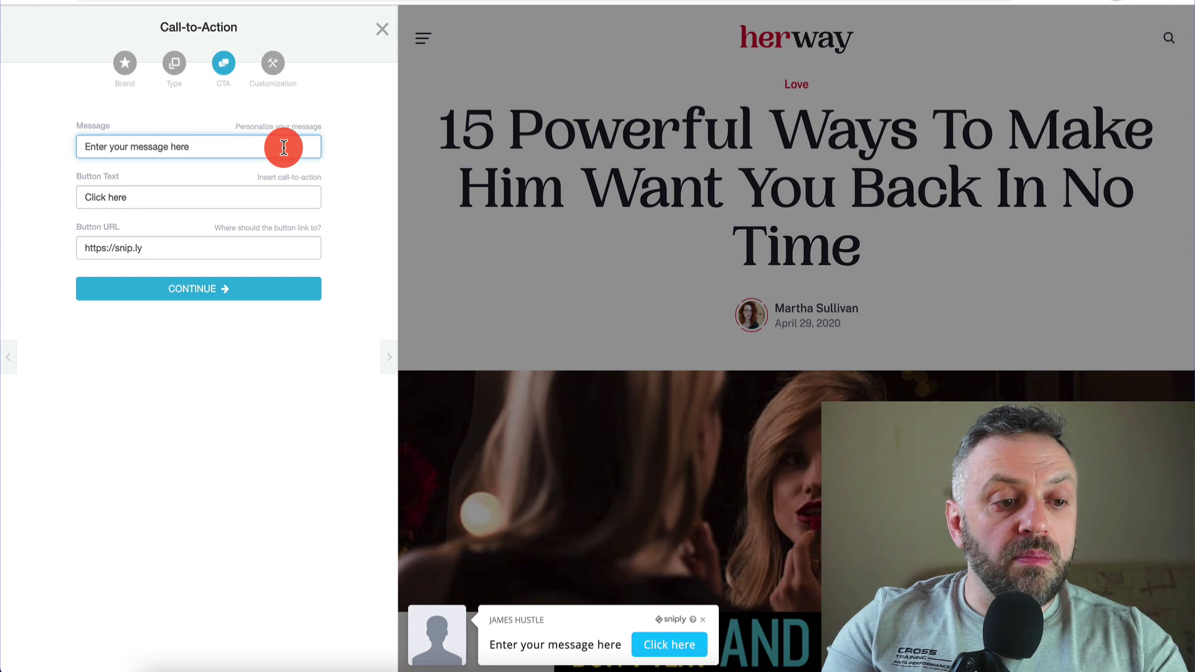
key("super+a")
key("BackSpace")
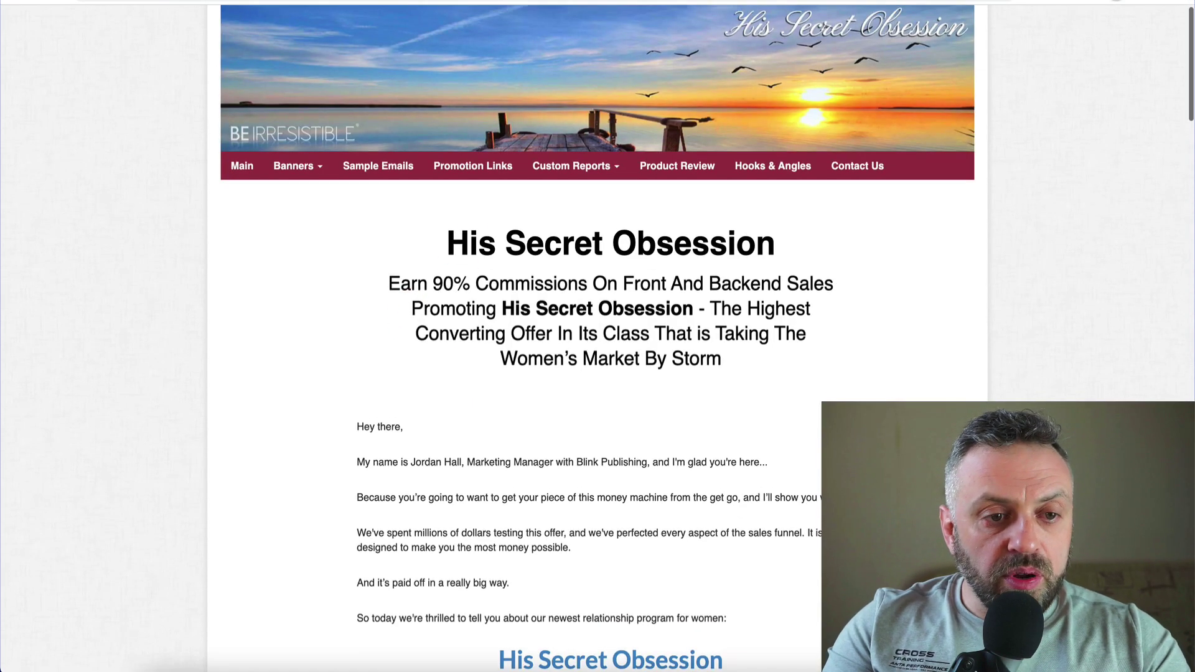
Step: Open the His Secret Obsession sales page, dismiss its popup, and highlight 'every man is secretly obsessed with'
left_click(411, 2)
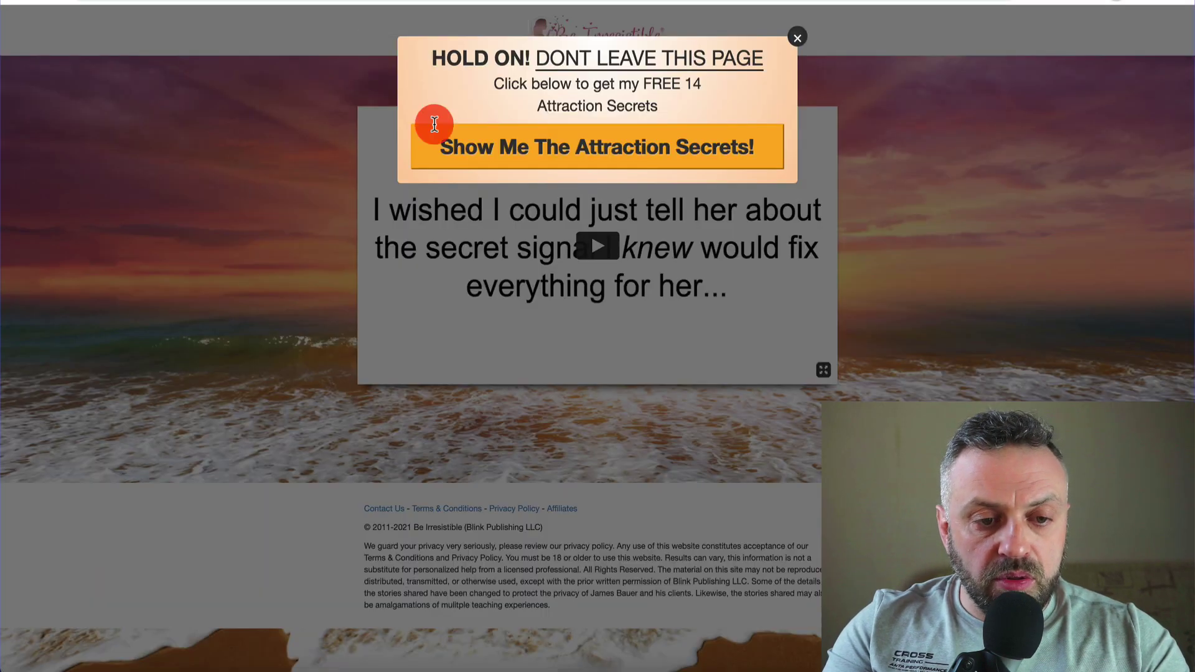
left_click(796, 42)
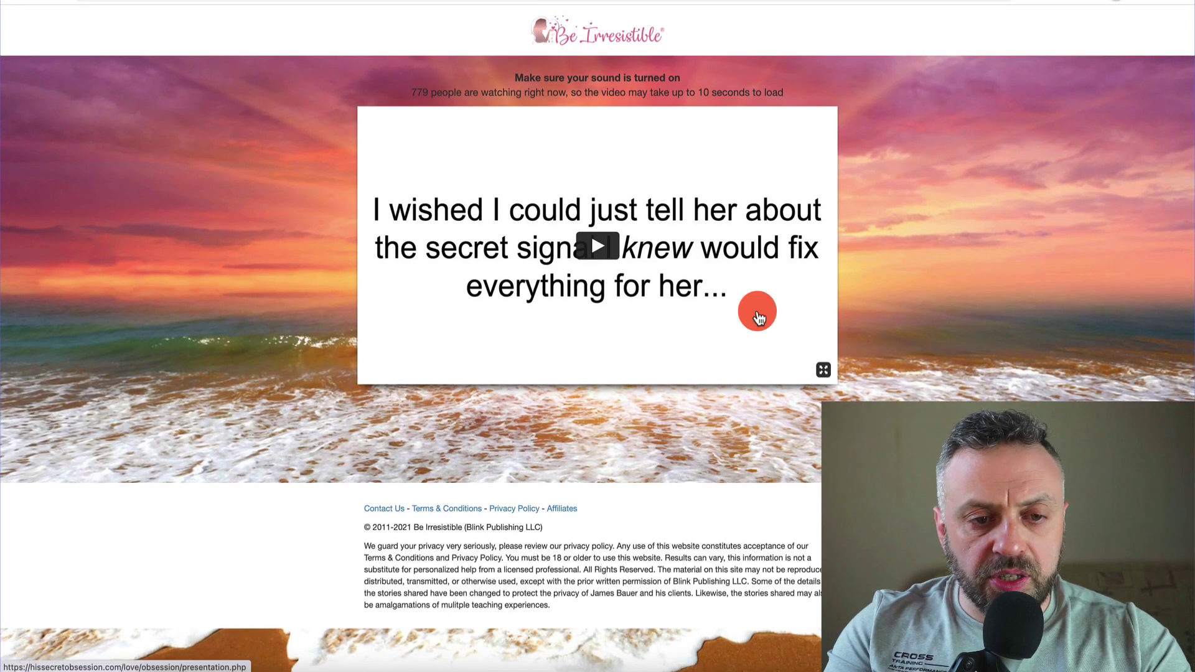
key("ctrl+Tab")
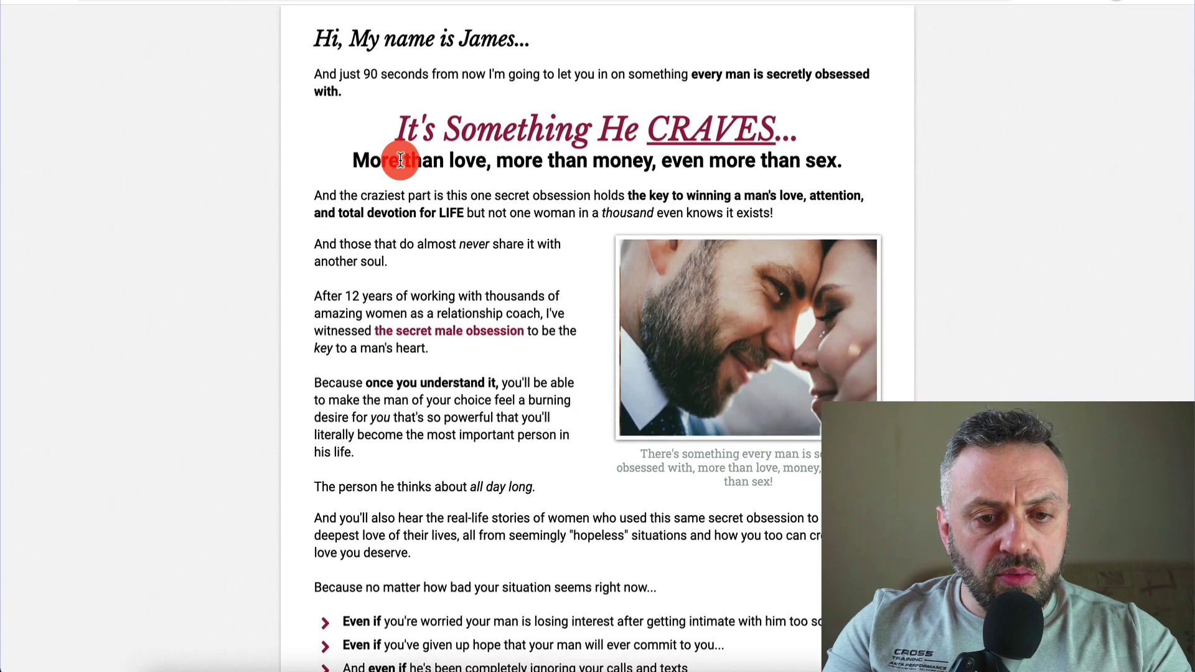
scroll(392, 155, "down", 20)
scroll(401, 155, "up", 20)
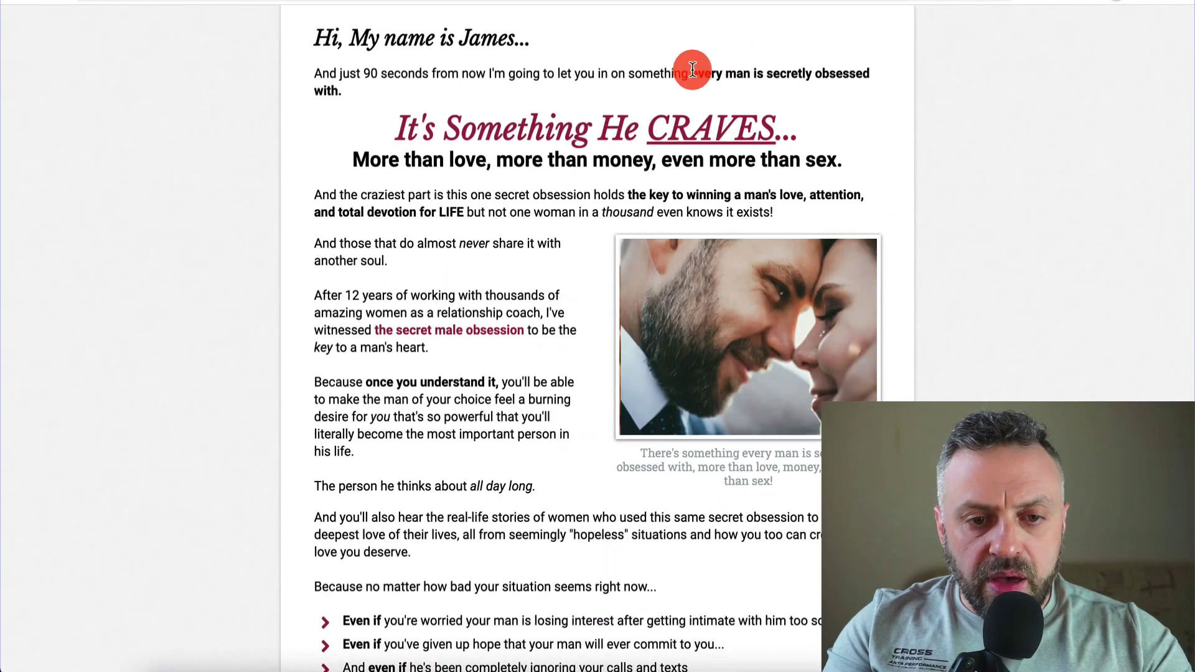
left_click_drag(692, 73, 613, 94)
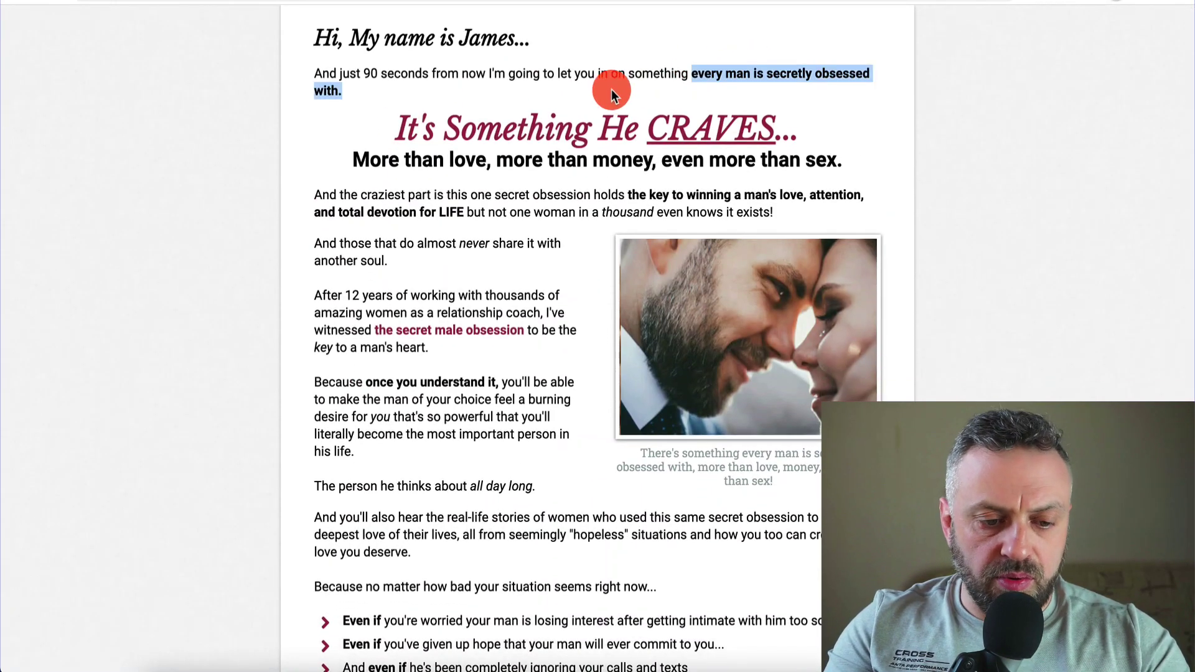
Step: Scroll through the rest of the sales letter for message wording
scroll(611, 89, "down", 20)
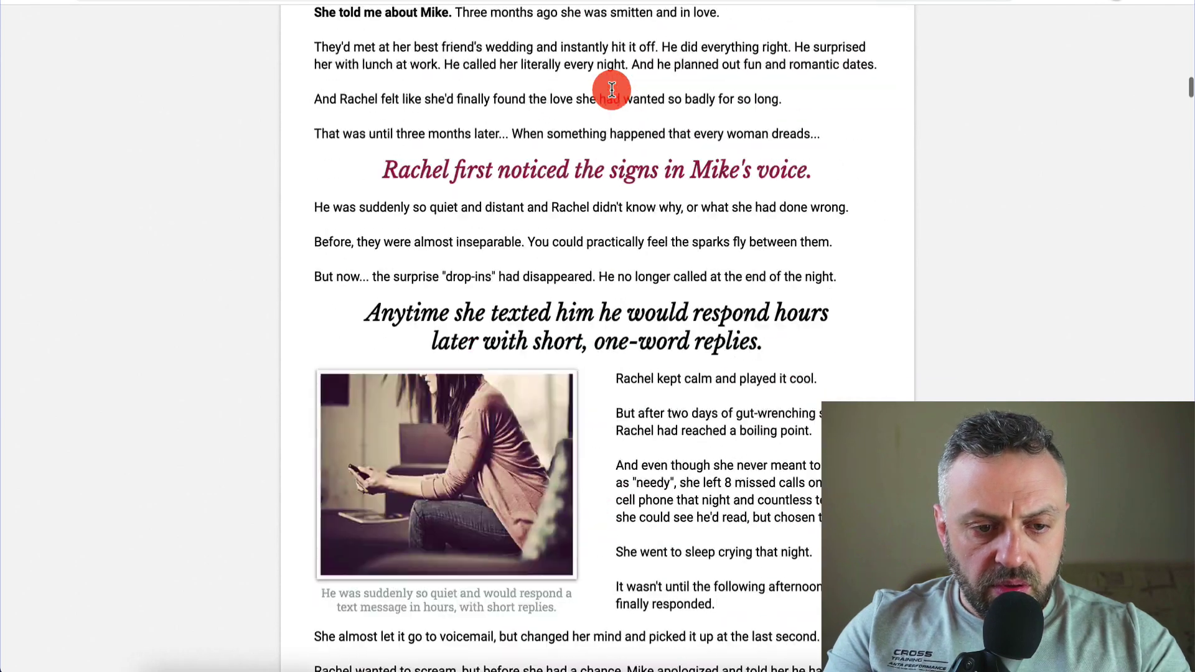
scroll(611, 89, "down", 15)
scroll(478, 195, "down", 6)
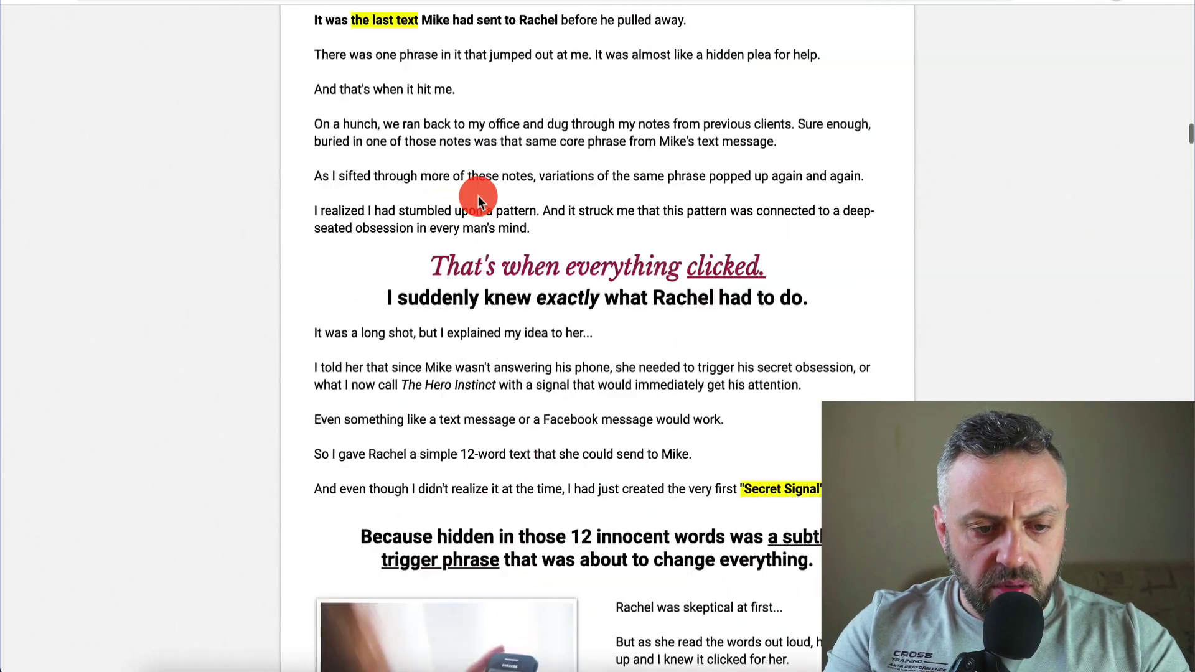
scroll(478, 195, "down", 15)
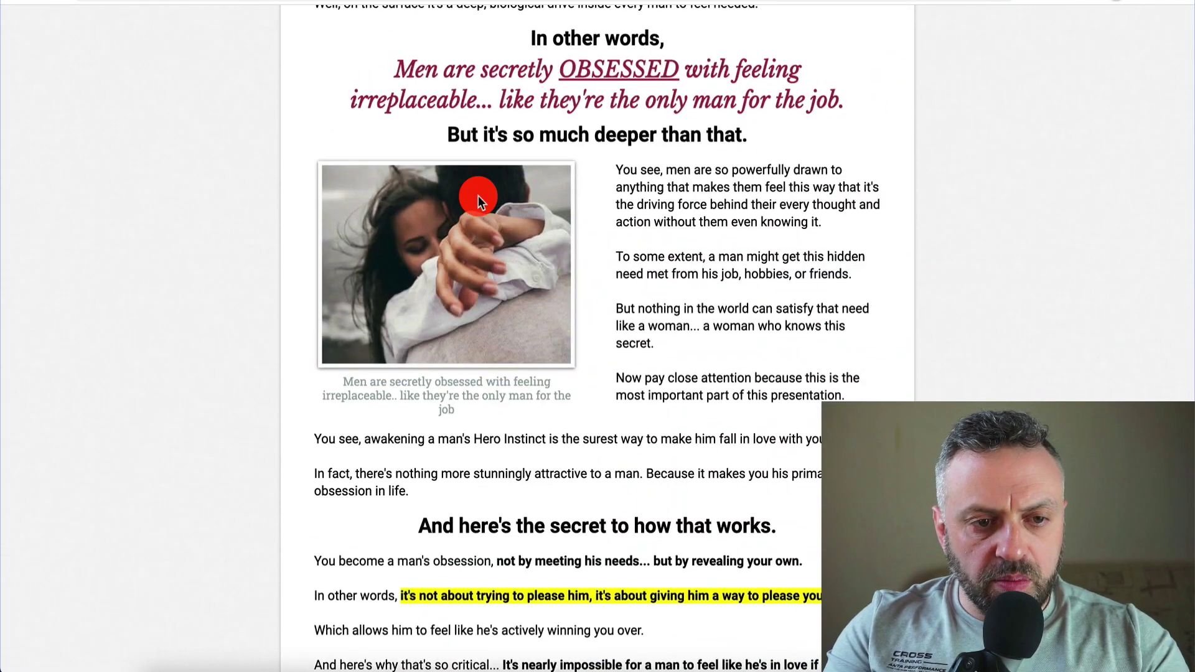
scroll(440, 234, "down", 1)
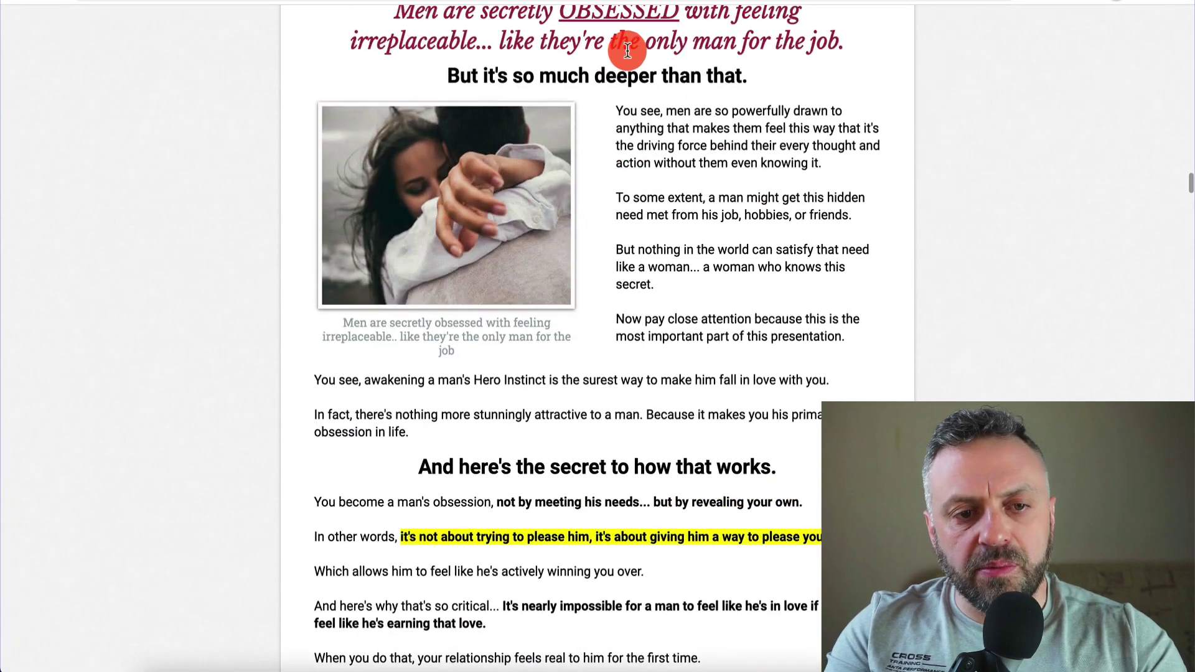
scroll(536, 221, "down", 15)
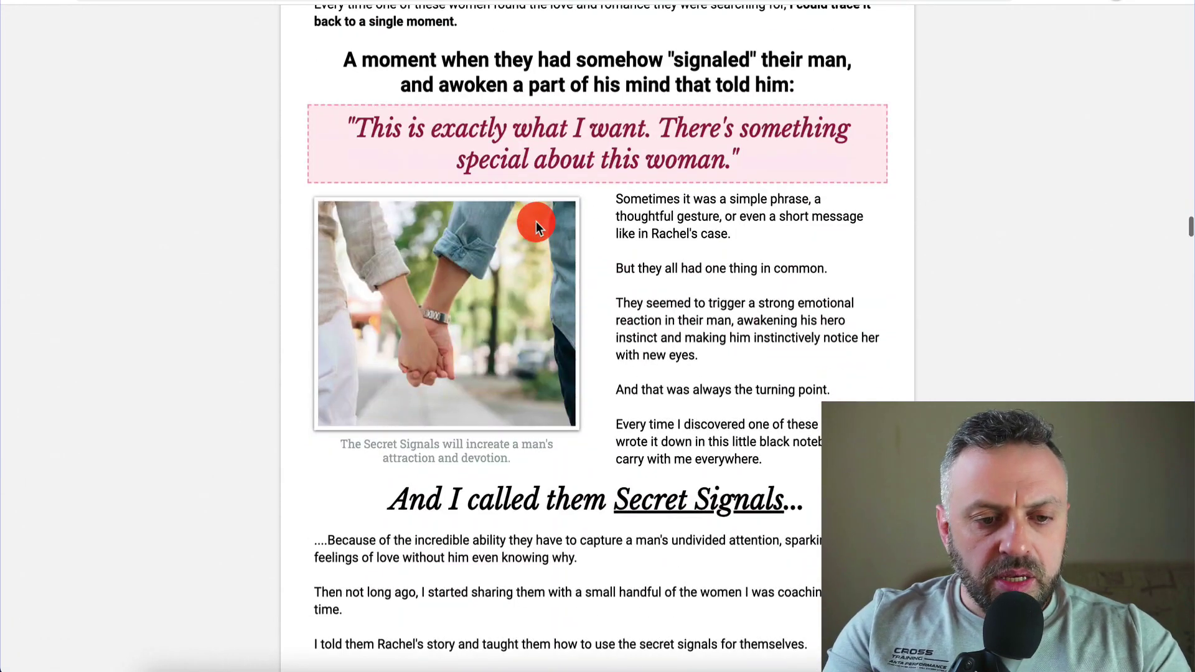
mouse_move(942, 6)
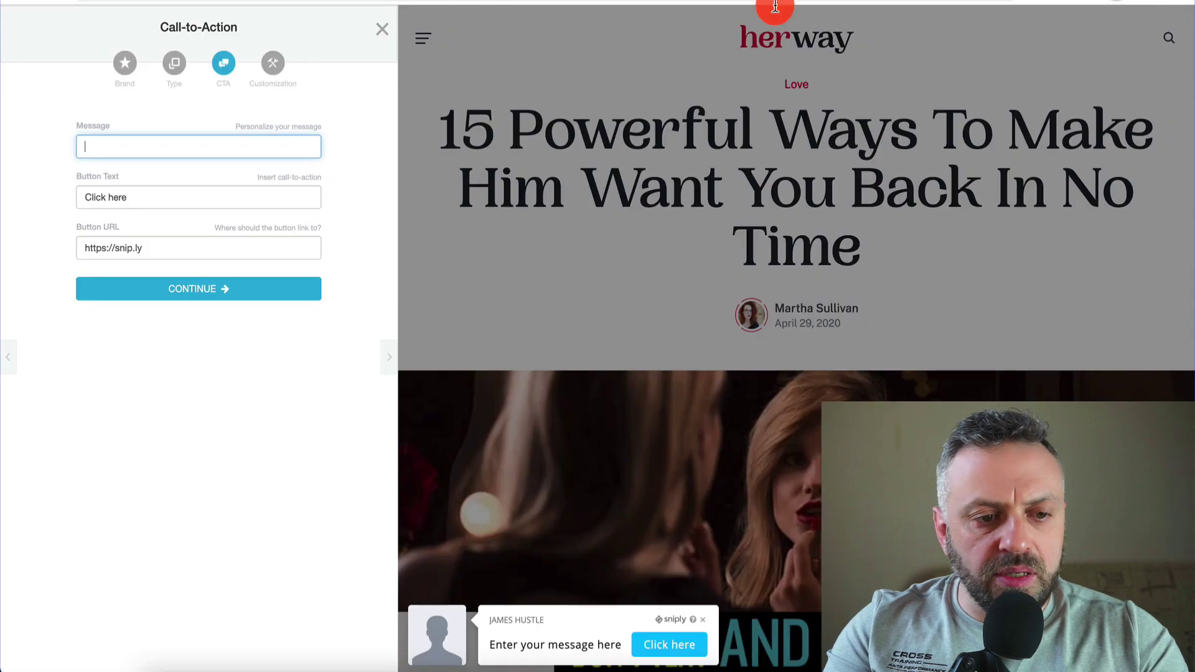
Step: Write the CTA message 'Get Him To Be Obsessed With You', fixing the Obsessed spelling
type("Make Him Obssessed With")
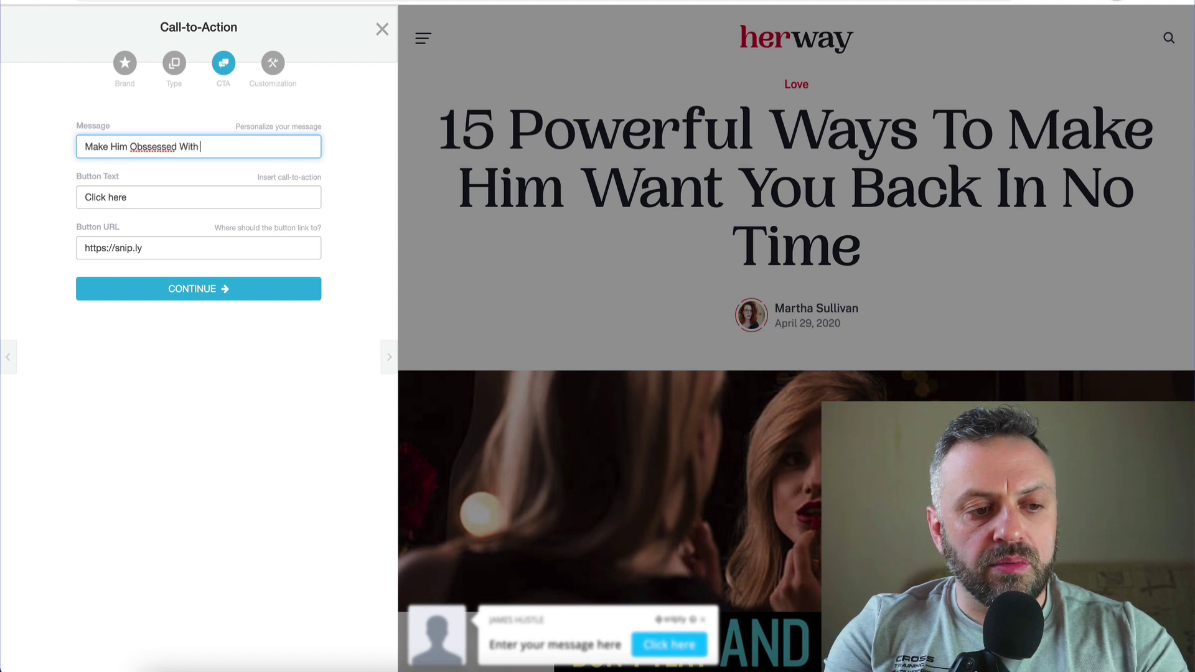
type(" You")
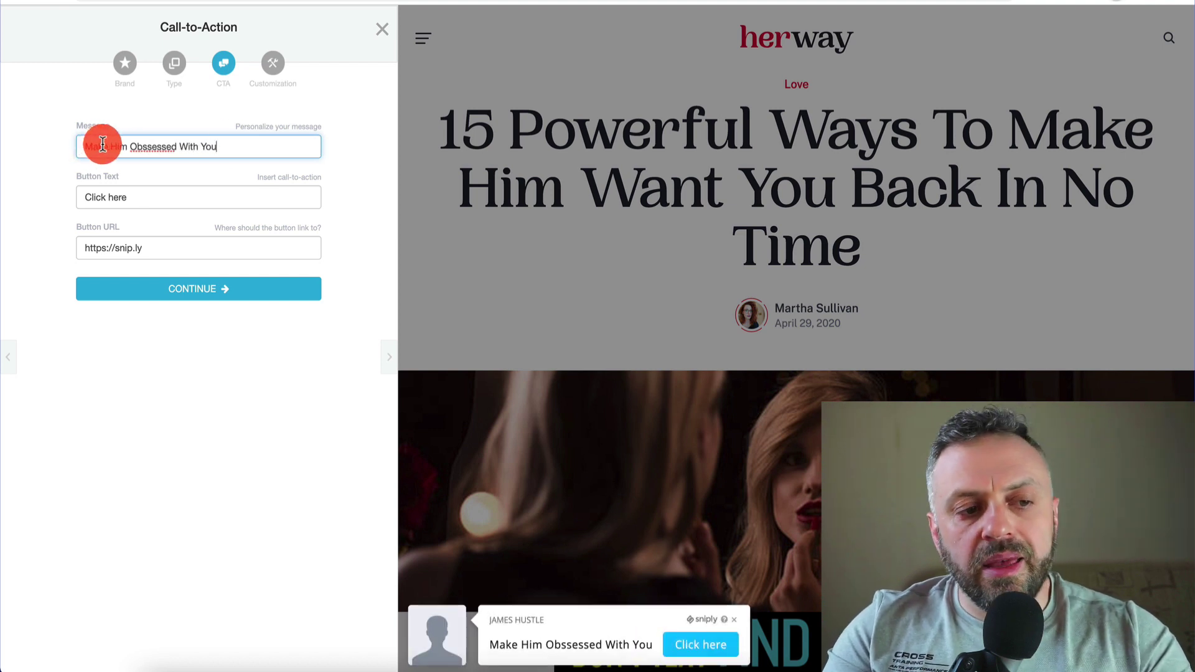
right_click(162, 148)
left_click(190, 154)
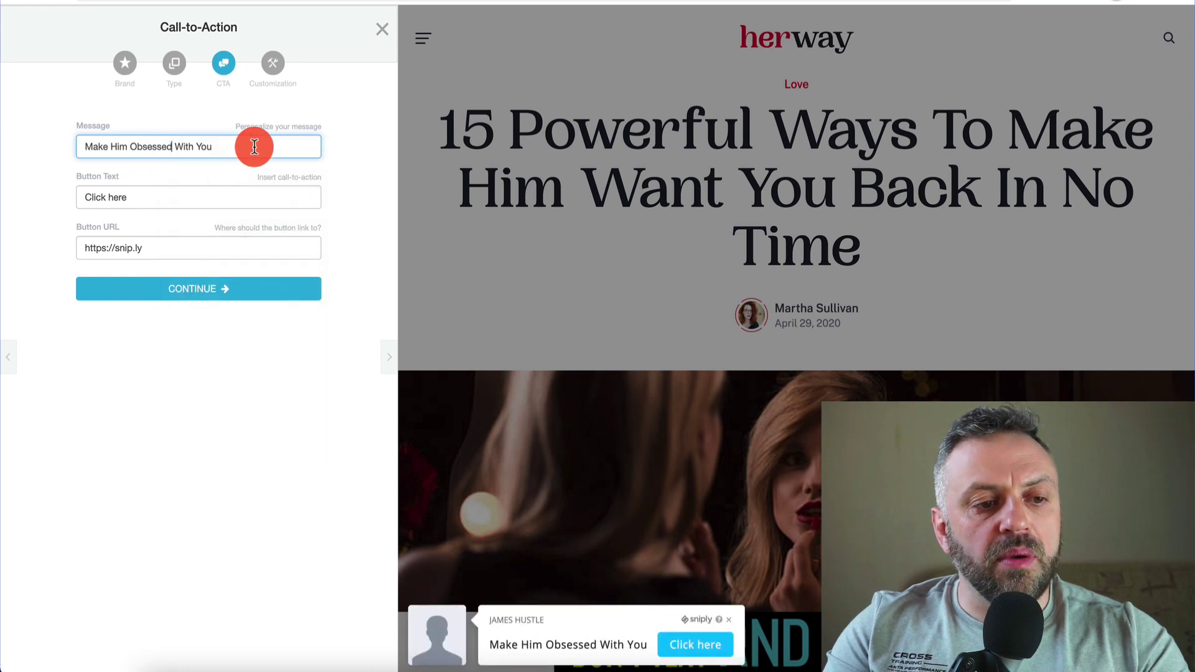
double_click(98, 147)
type("Get Him ")
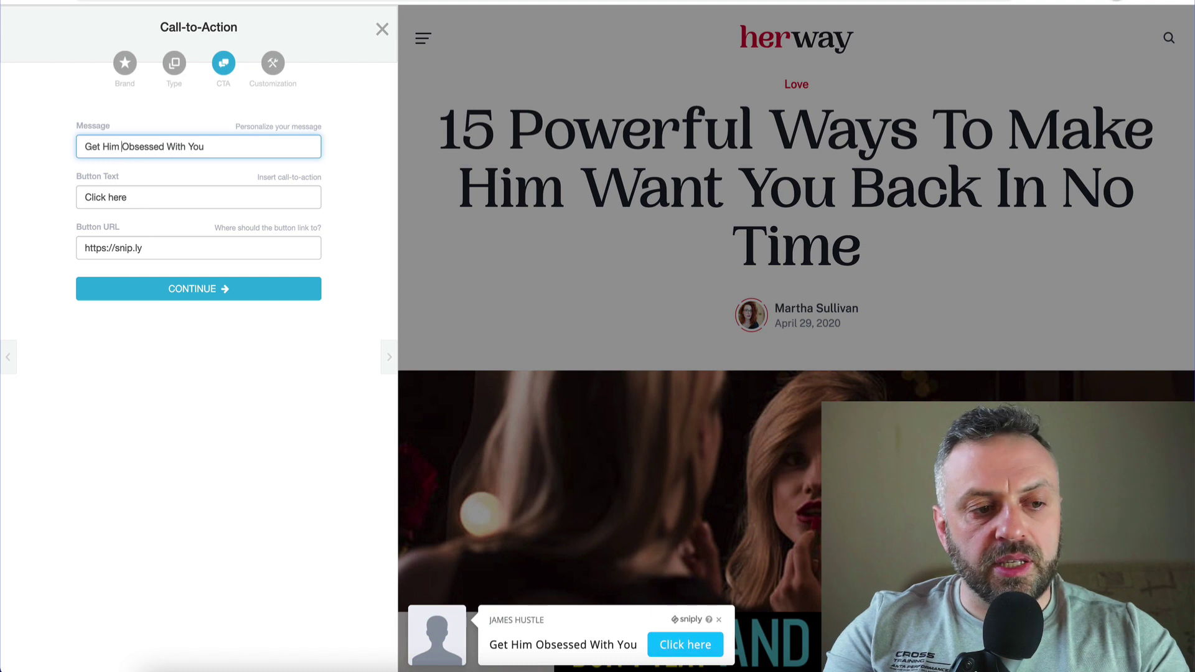
type("To Be")
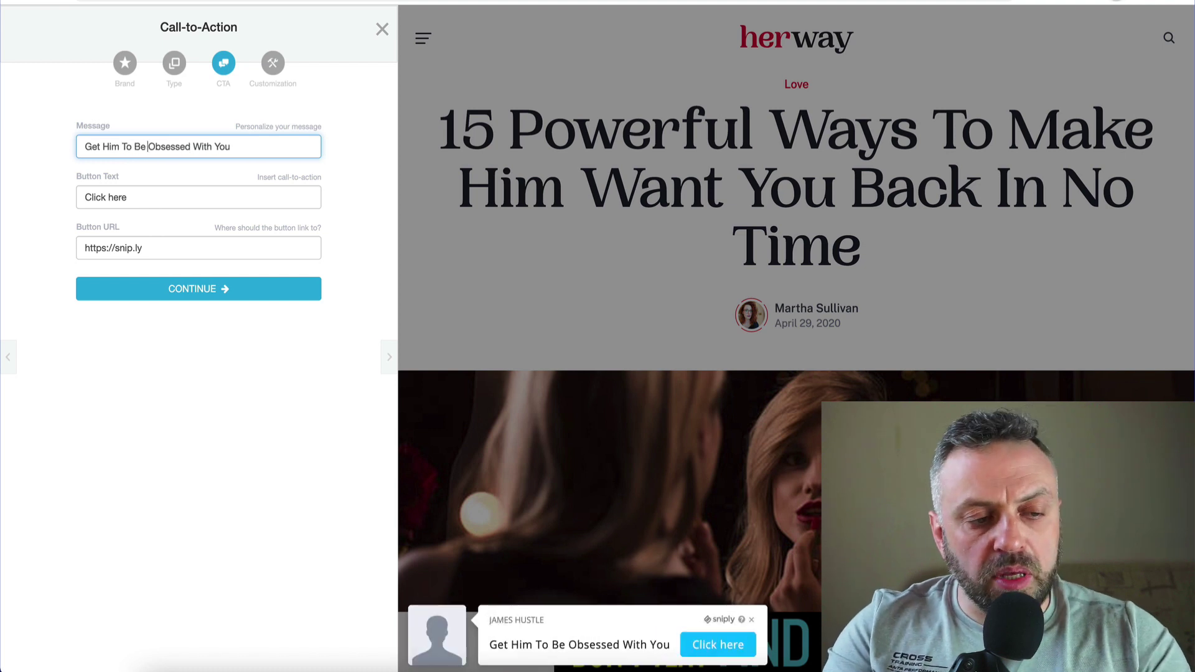
Step: Set the button text to 'Learn More' and bring up the Digistore24 listing
left_click(153, 198)
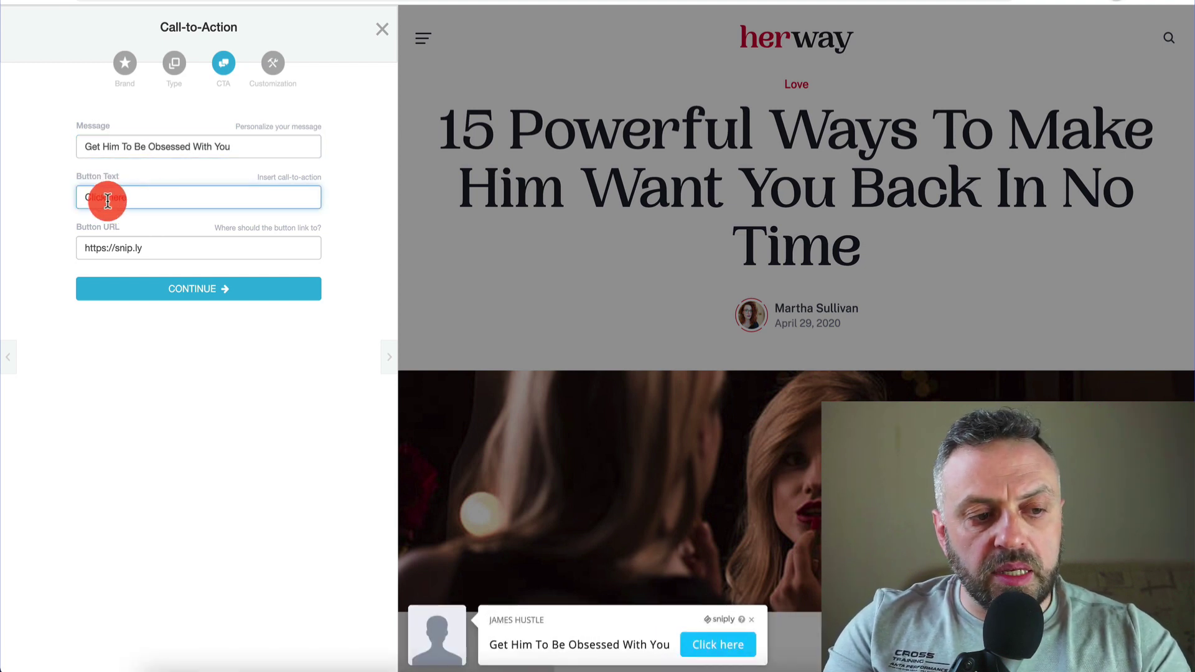
triple_click(120, 196)
type("Learn Mor")
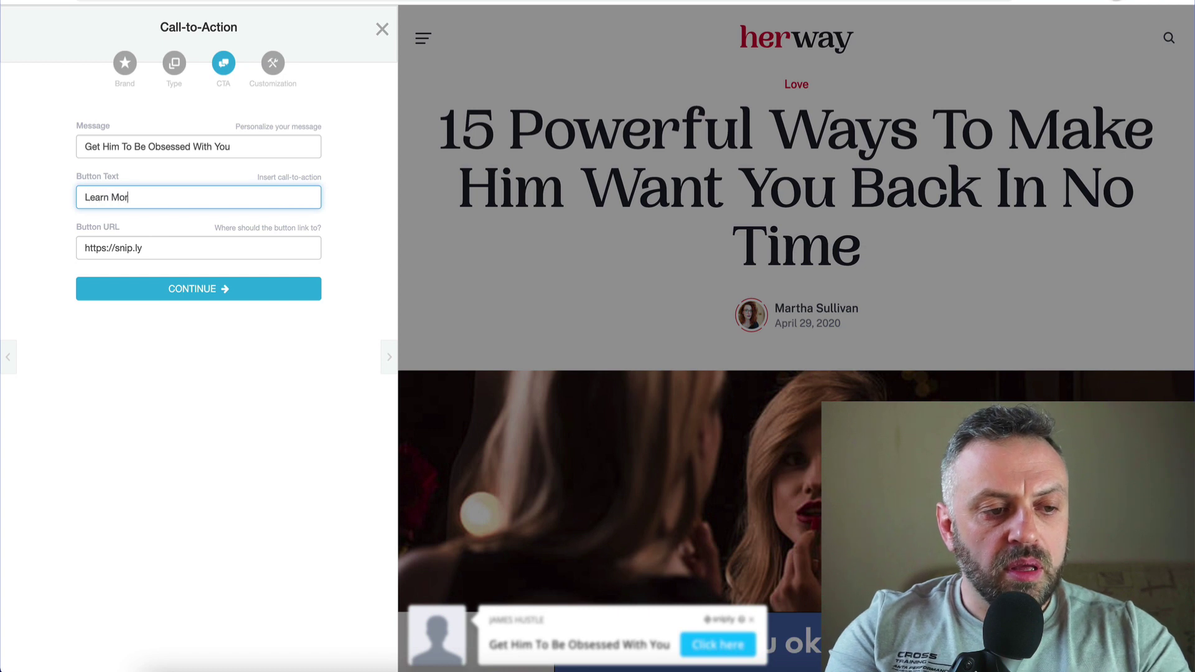
type("e")
left_click(170, 247)
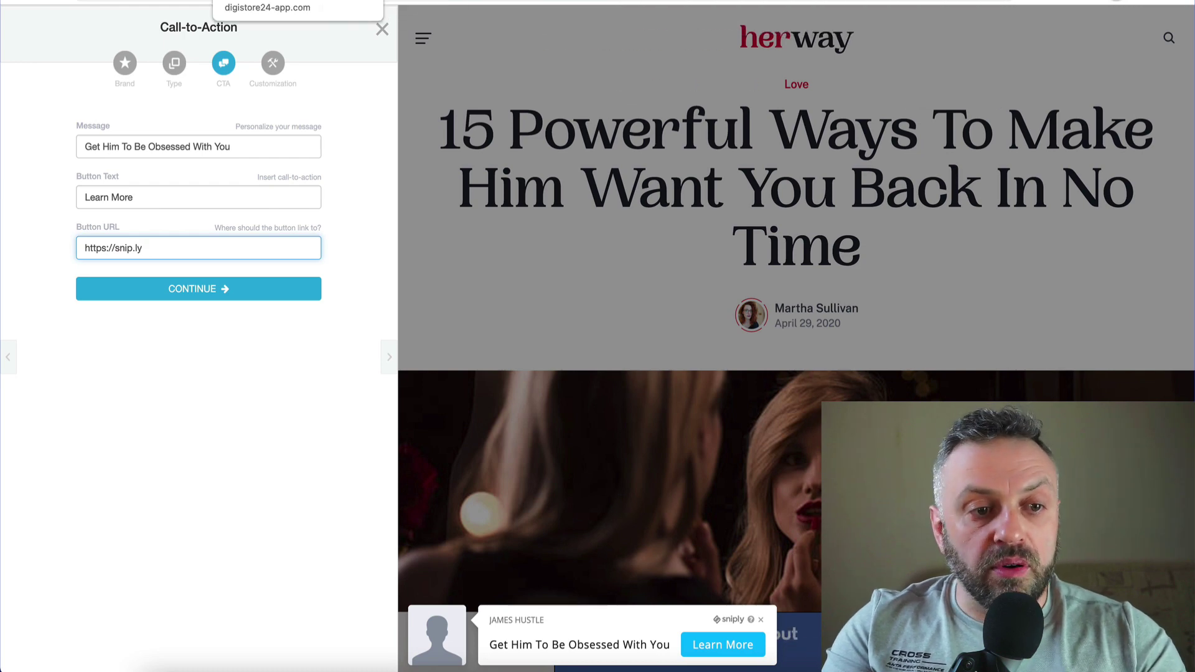
left_click(255, 1)
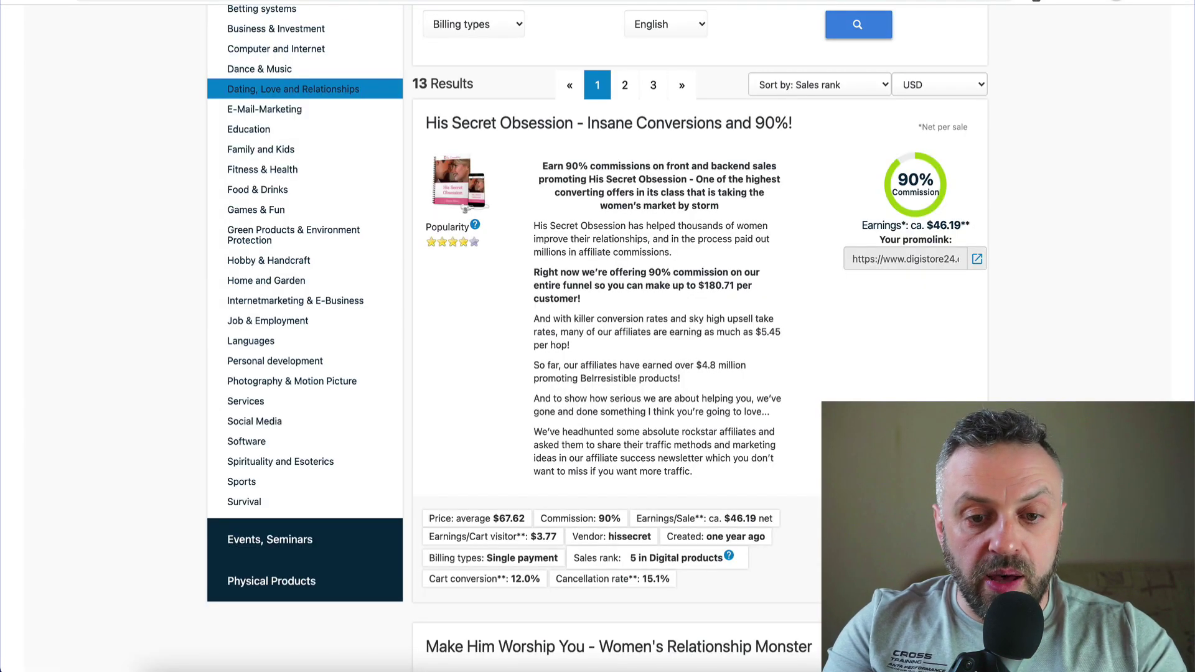
Step: Copy the His Secret Obsession promolink and paste it as the Learn More button URL
left_click(978, 260)
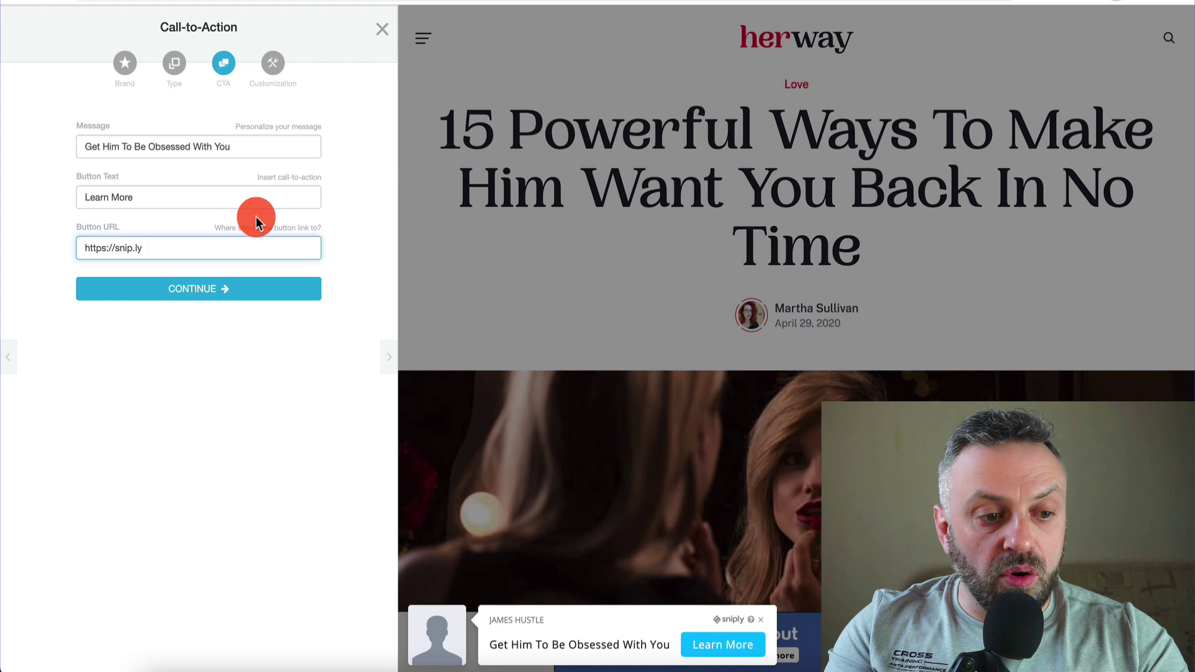
triple_click(227, 247)
key("ctrl+v")
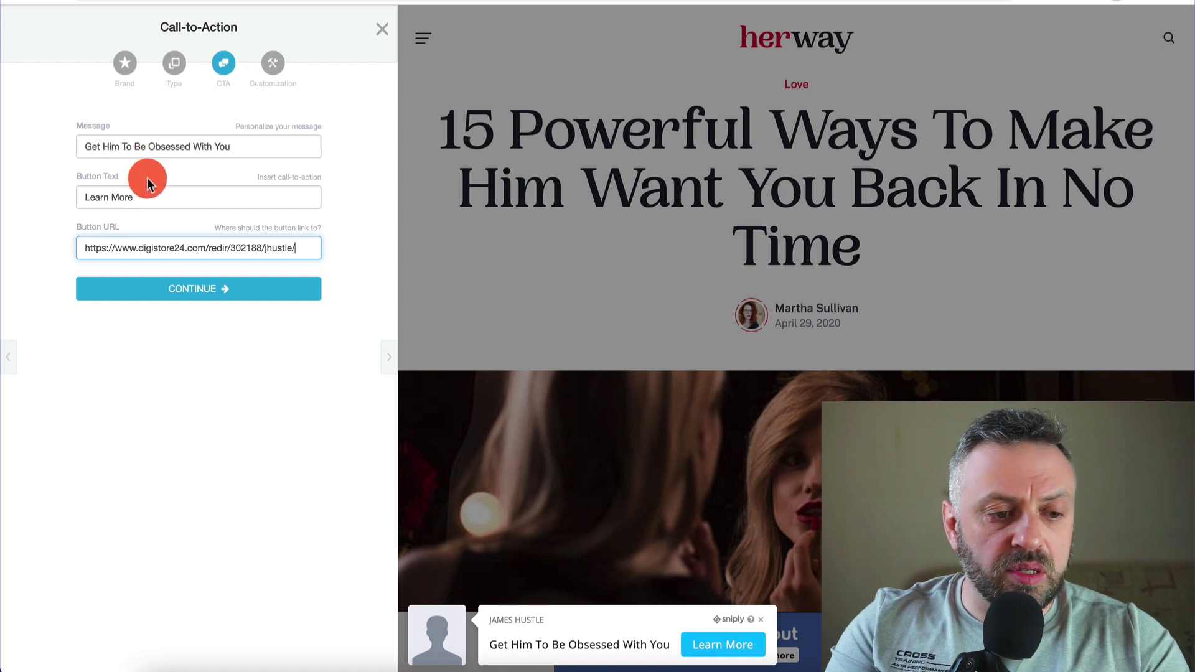
Step: Move on to CTA customization and preview the Full Width, Candy and Bean themes
left_click(235, 298)
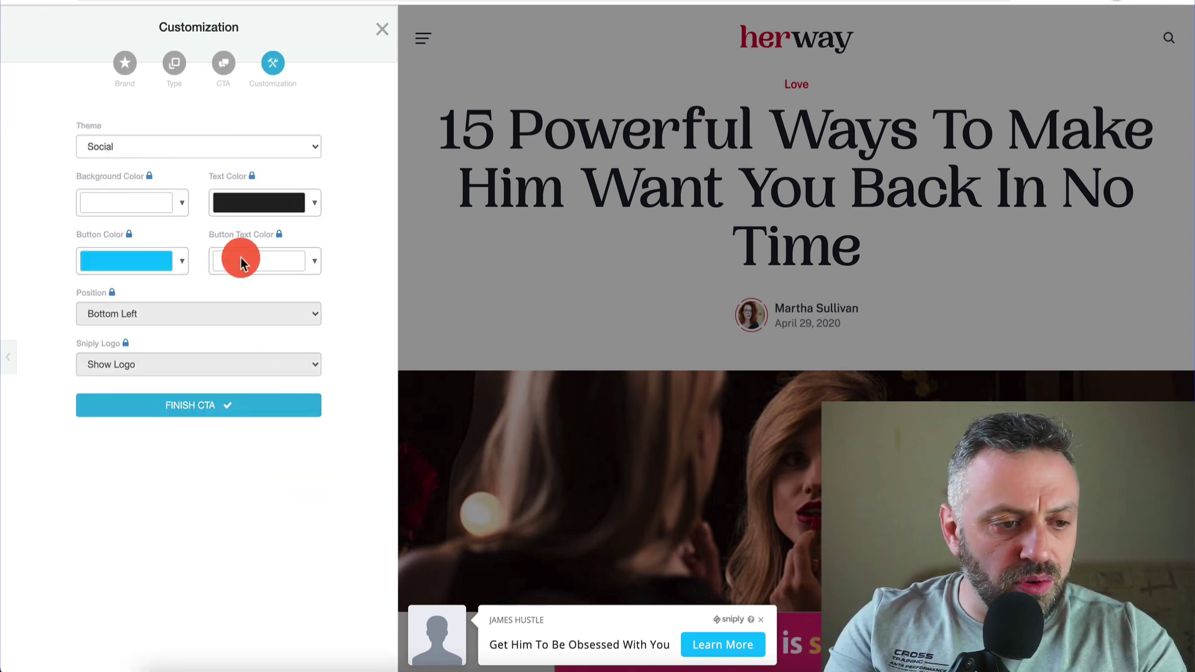
left_click(152, 148)
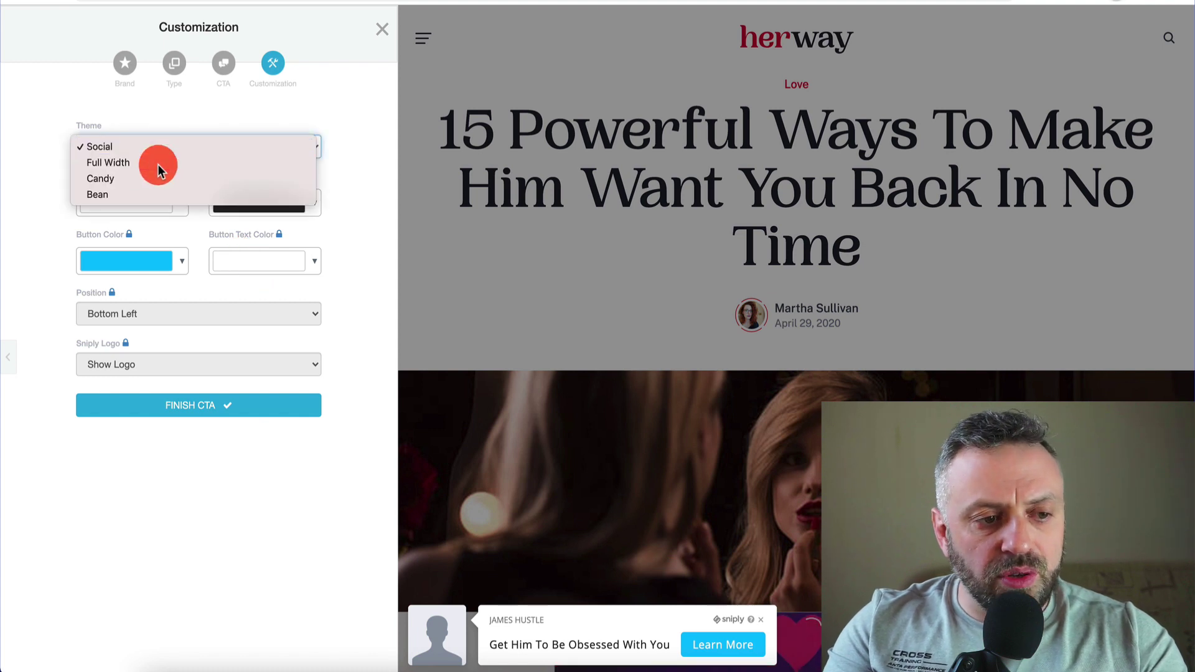
left_click(160, 164)
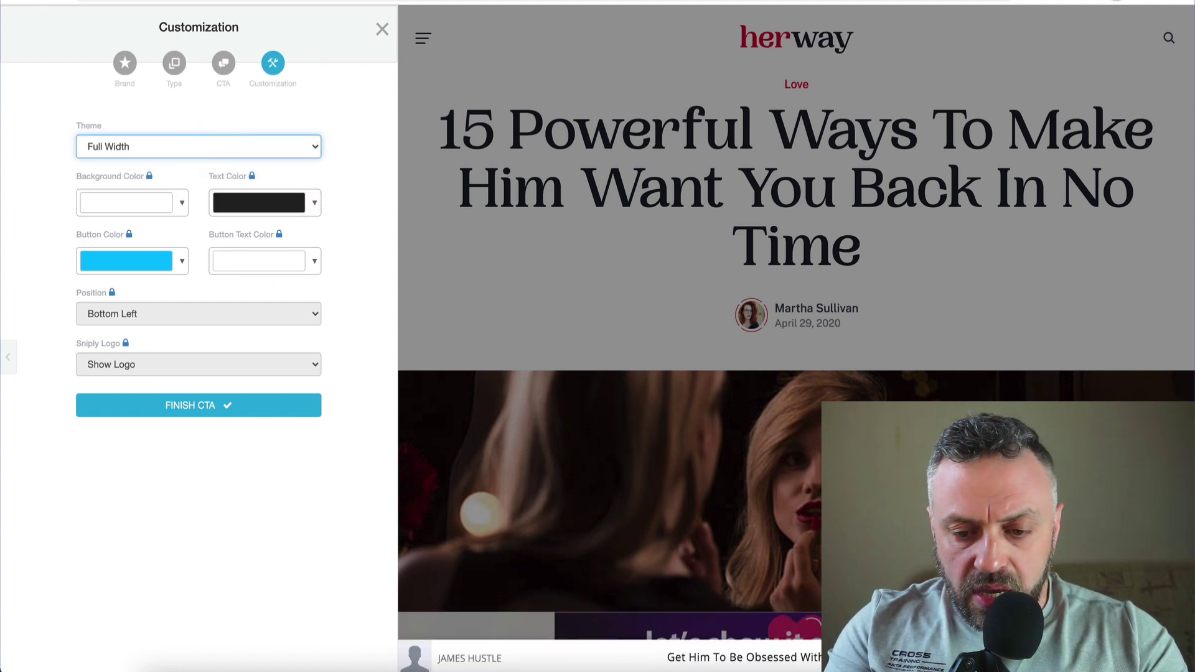
left_click(183, 149)
left_click(180, 163)
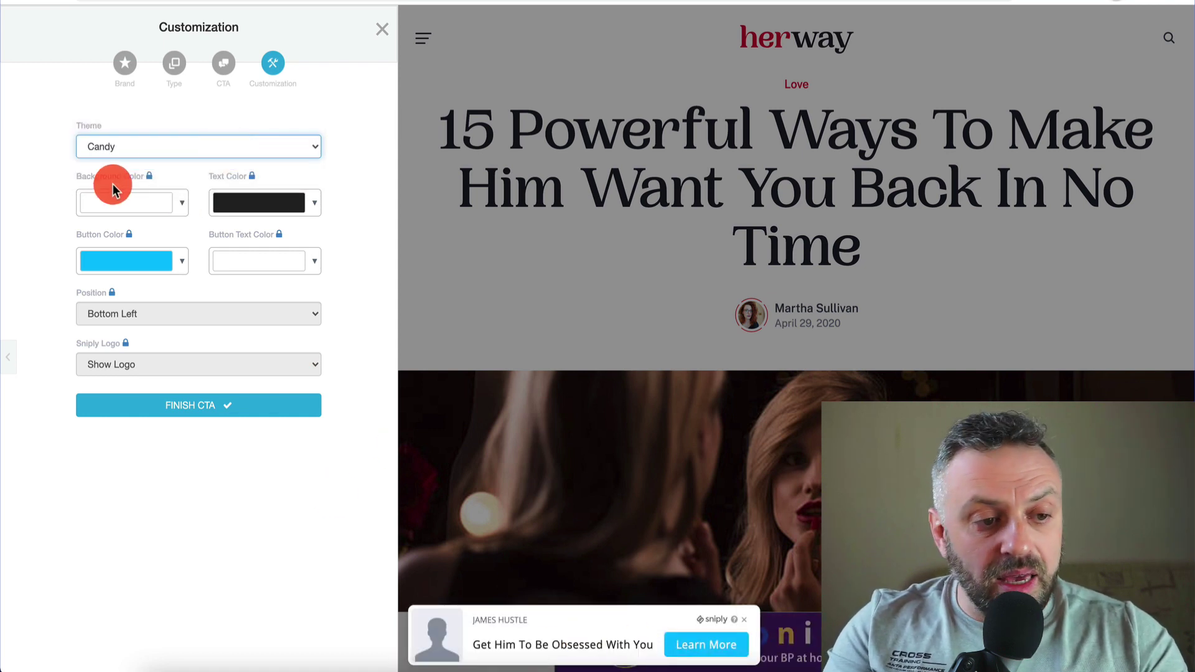
left_click(174, 147)
left_click(169, 163)
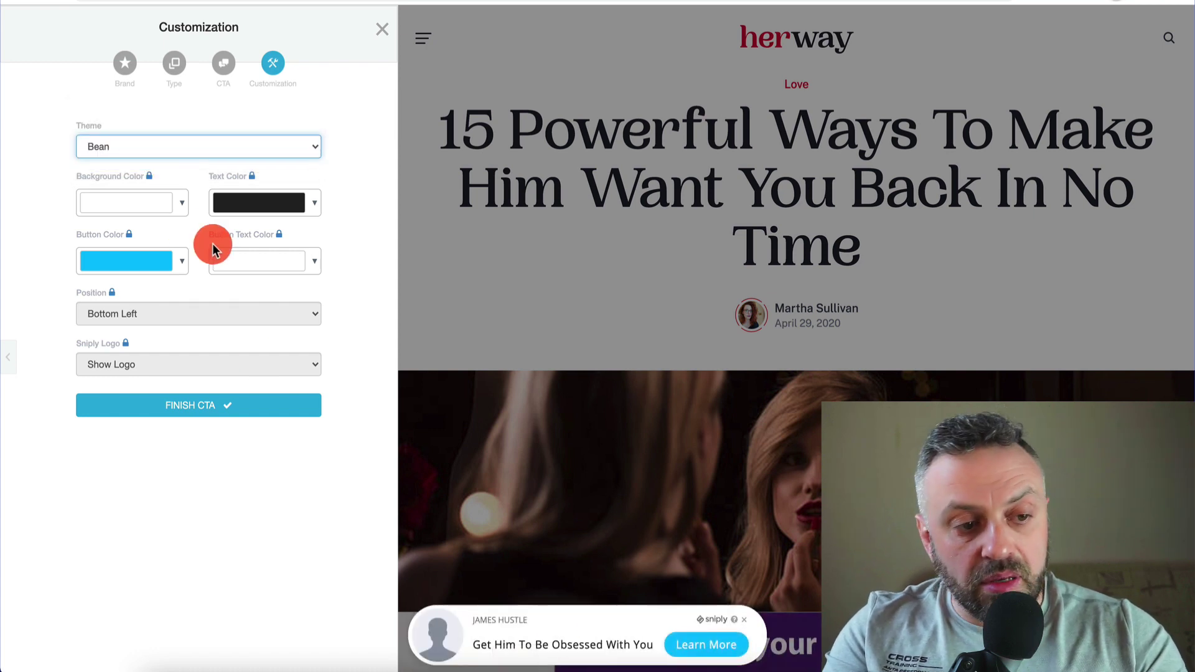
Step: After checking Social, keep the Candy theme, finish the CTA and select the new snip.ly shortlink
left_click(269, 153)
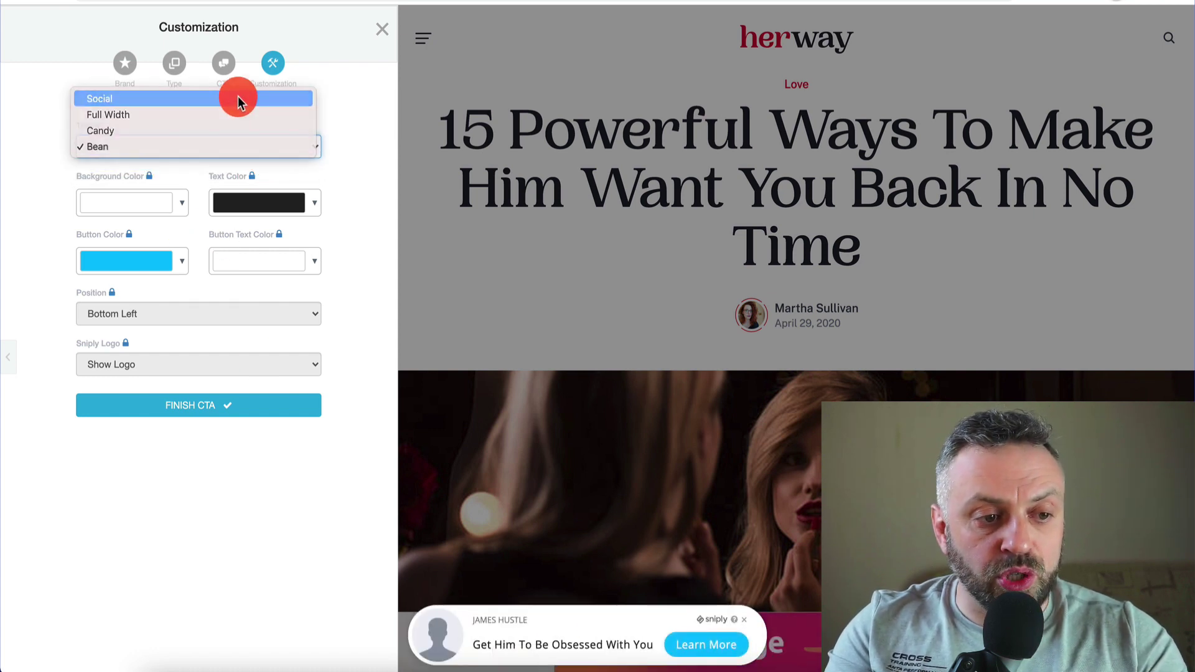
left_click(235, 98)
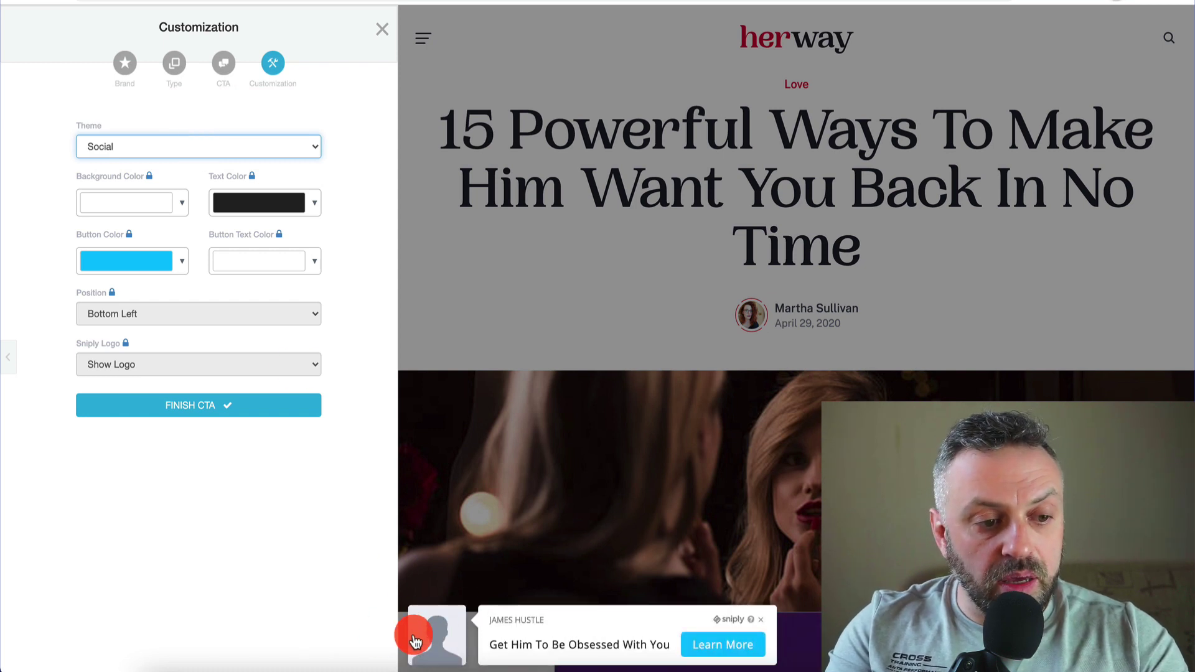
left_click(224, 150)
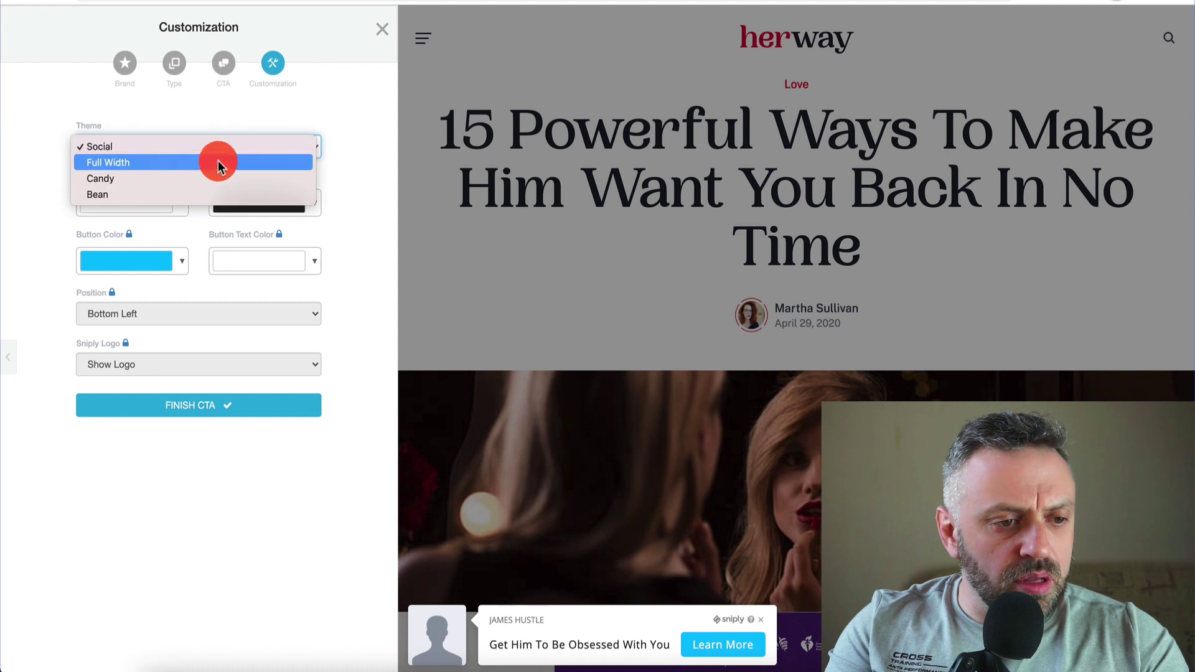
left_click(211, 178)
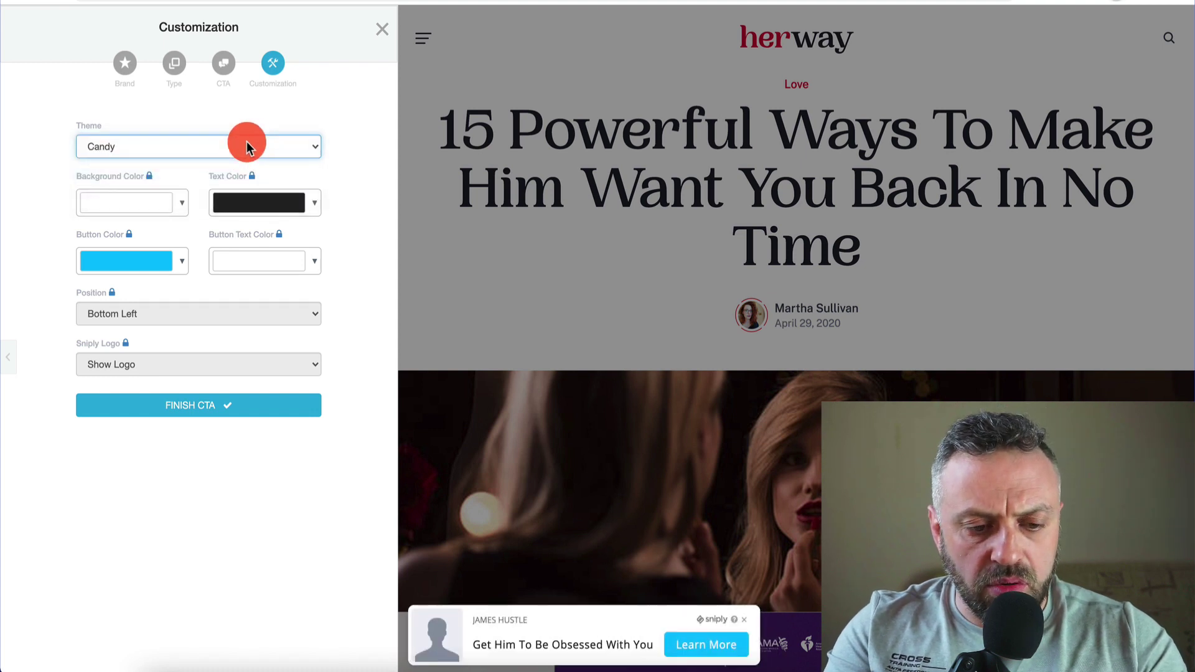
left_click(232, 153)
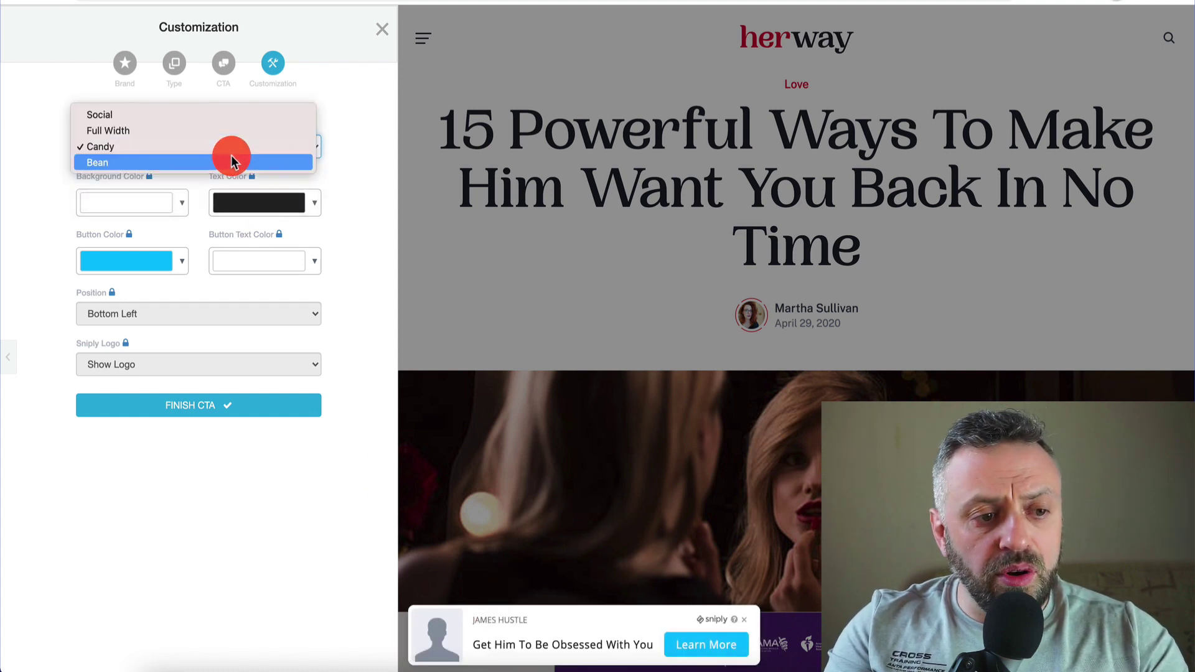
left_click(227, 147)
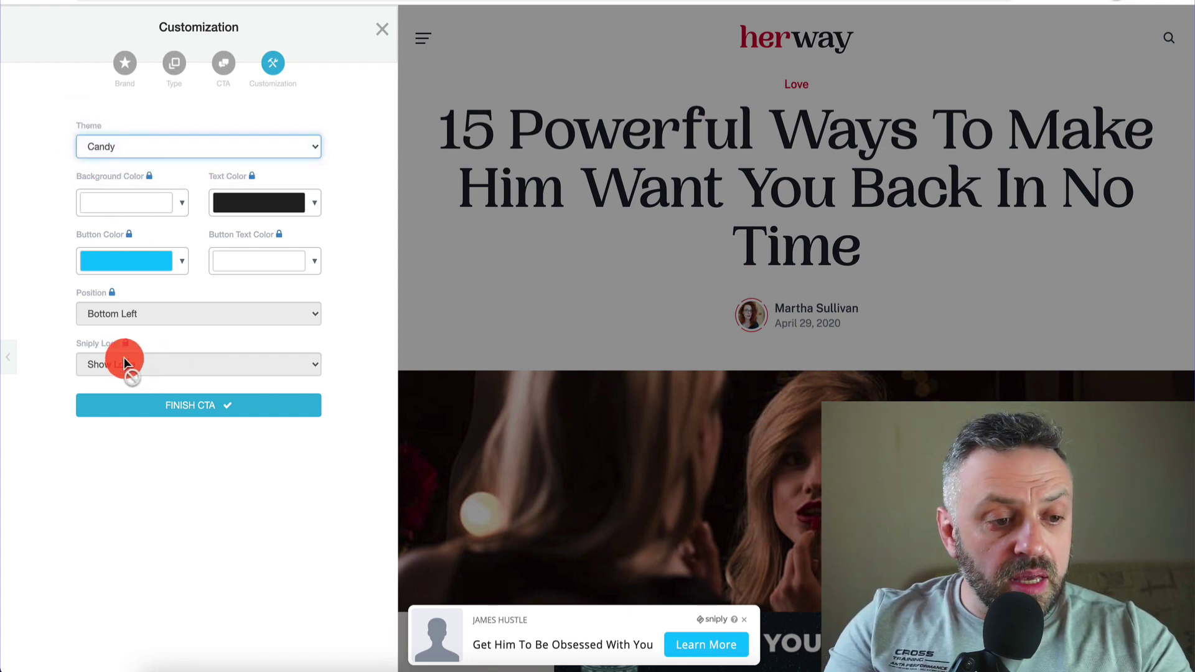
left_click(200, 408)
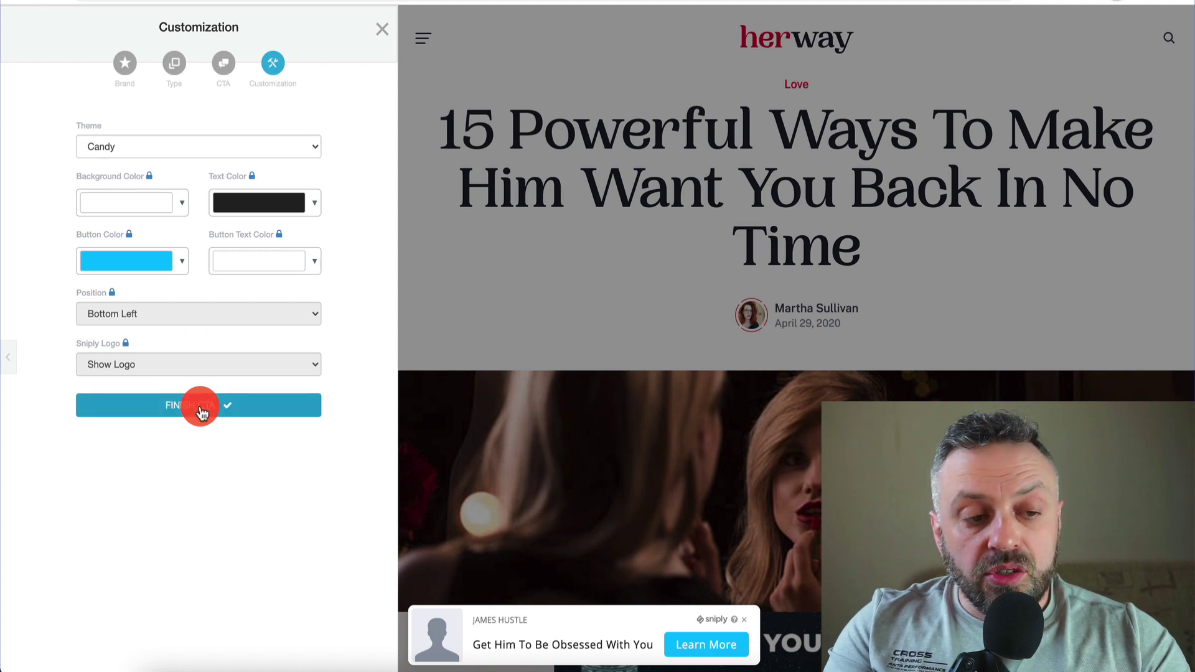
left_click(202, 412)
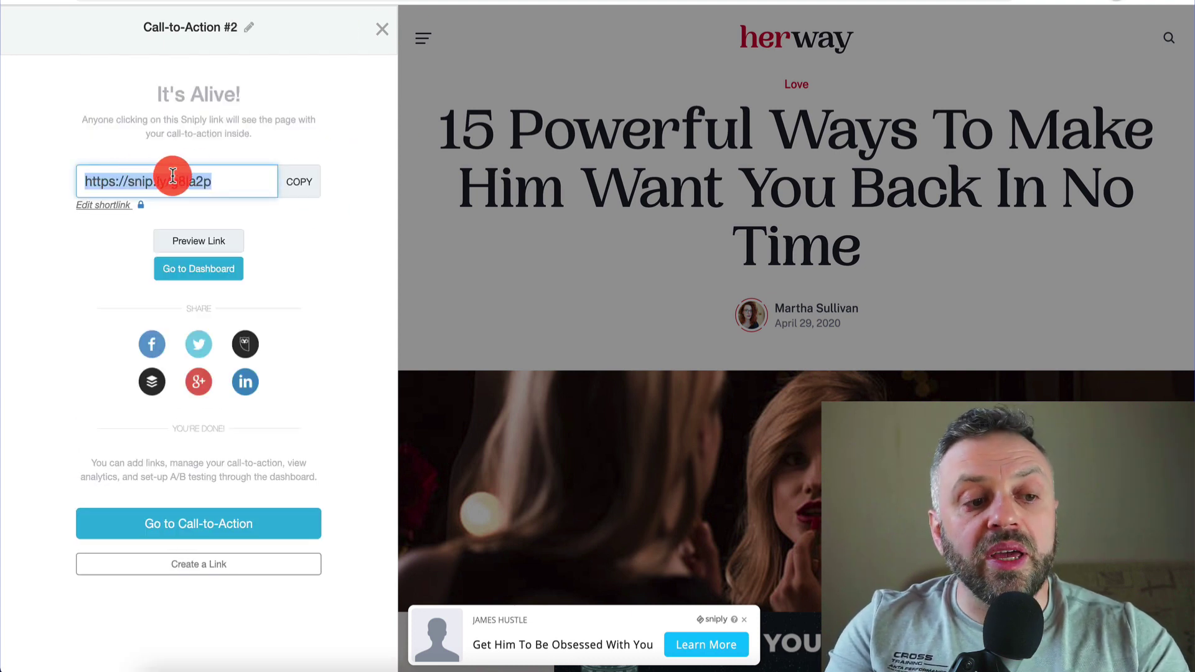